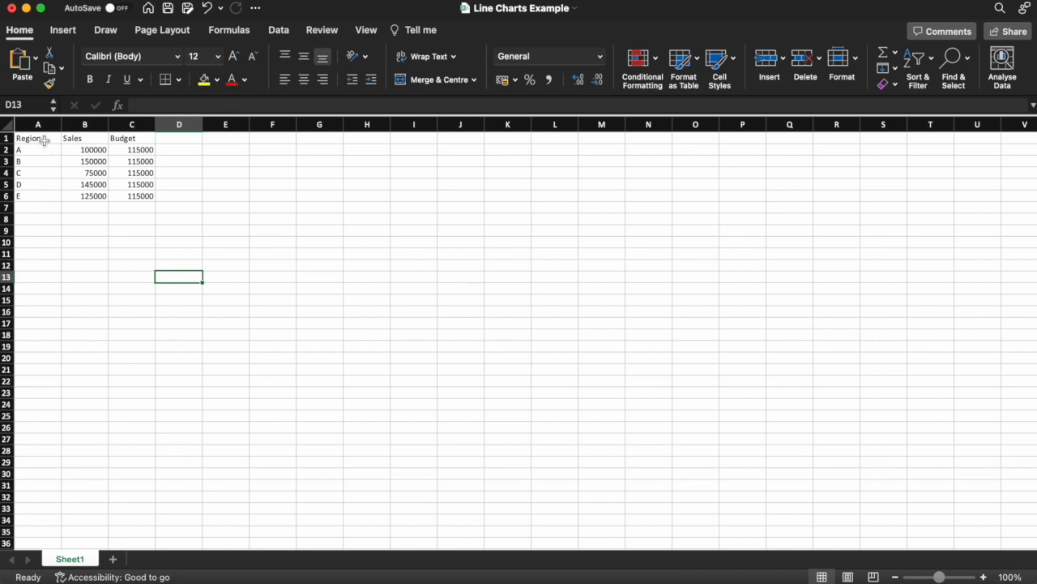
Insert a basic 2D line chart from the Region and Sales data in A1:B6 and place it beside the table around columns G to L
click(43, 140)
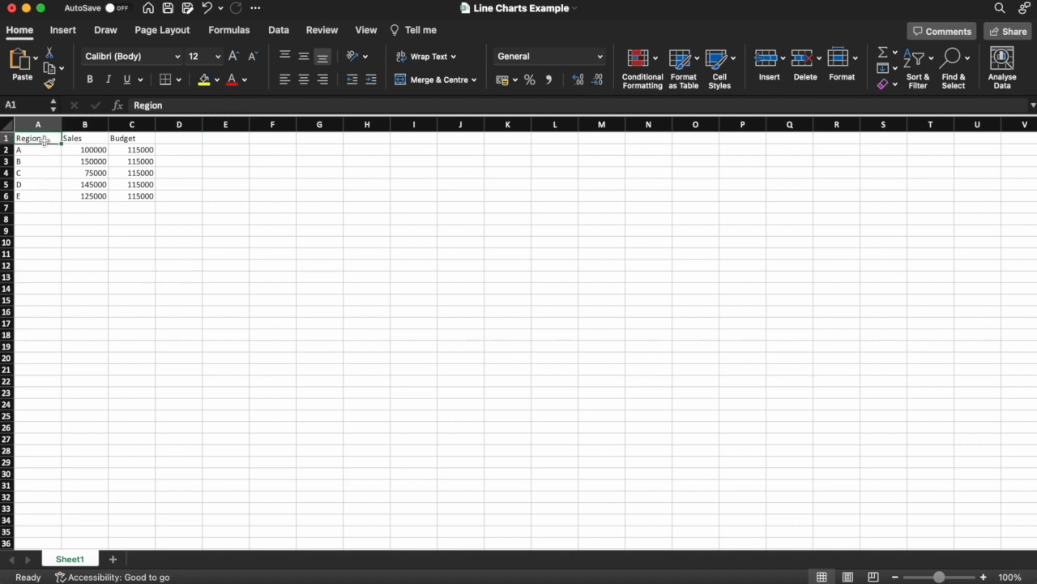
key(shift+Right)
key(shift+Down)
key(shift+Down)
key(shift+Down)
key(shift+Down)
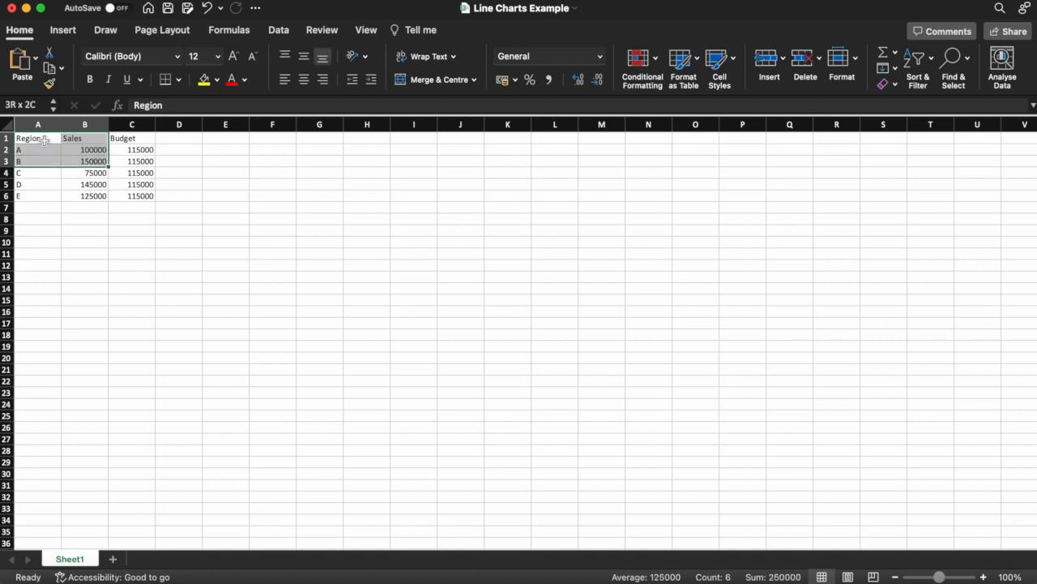
key(shift+Down)
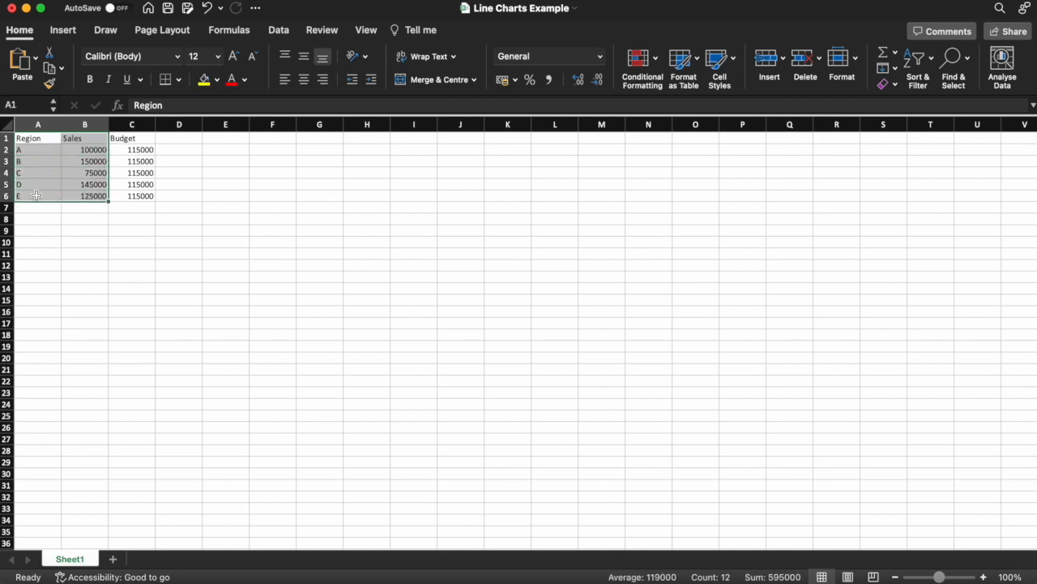
click(65, 33)
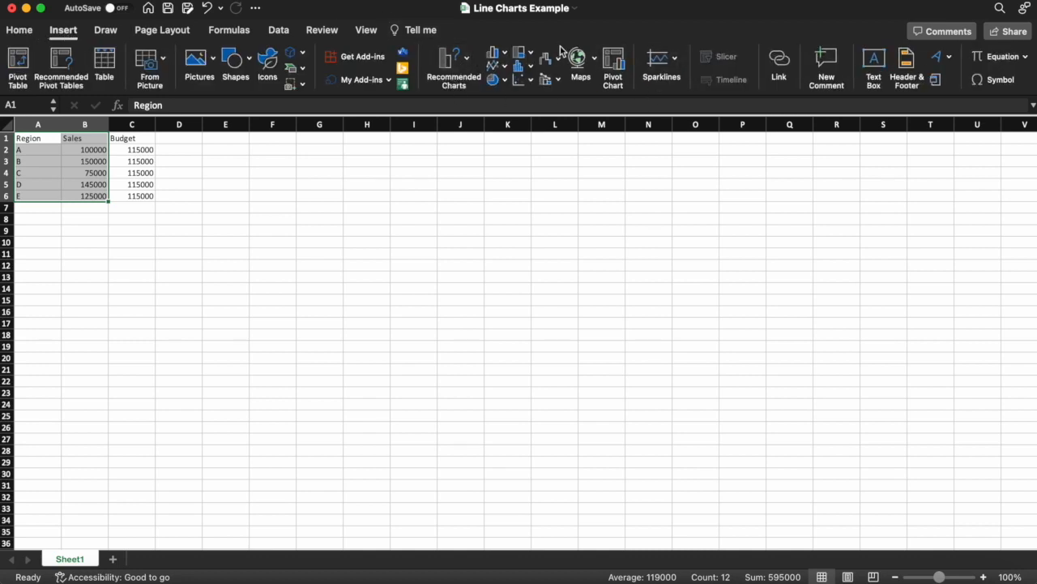
click(500, 70)
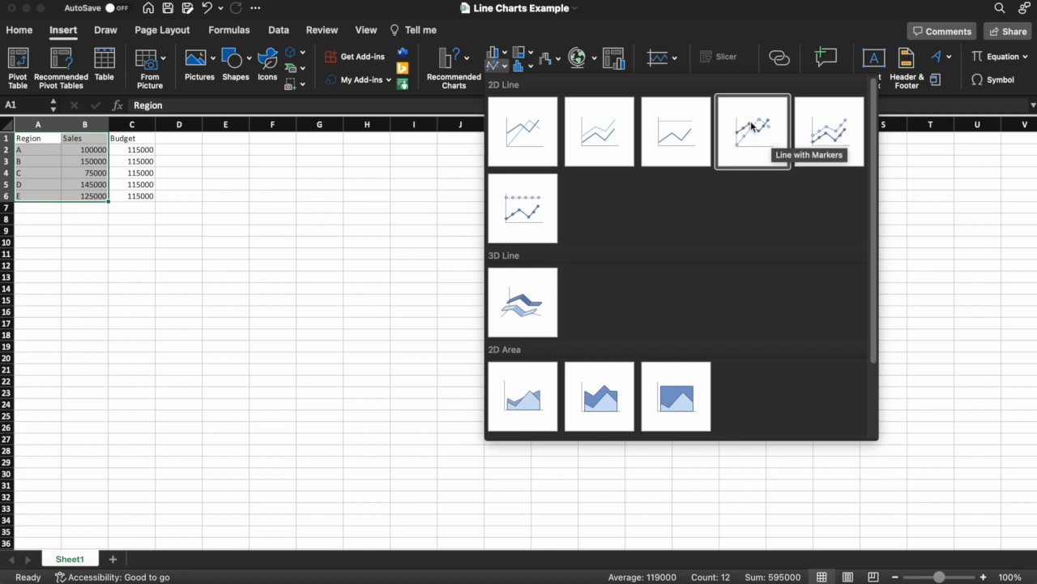
click(529, 138)
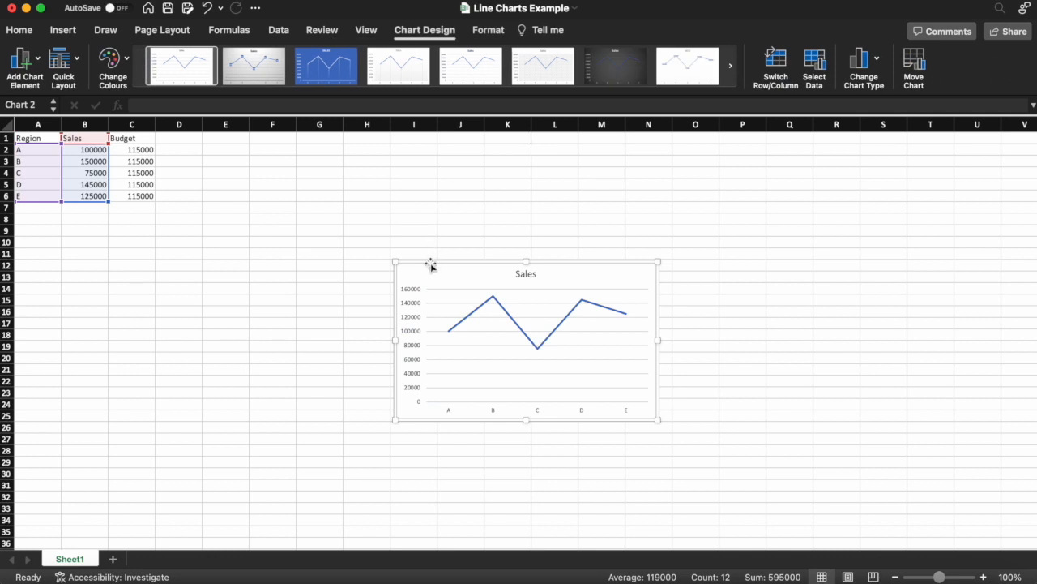
drag(429, 262, 330, 143)
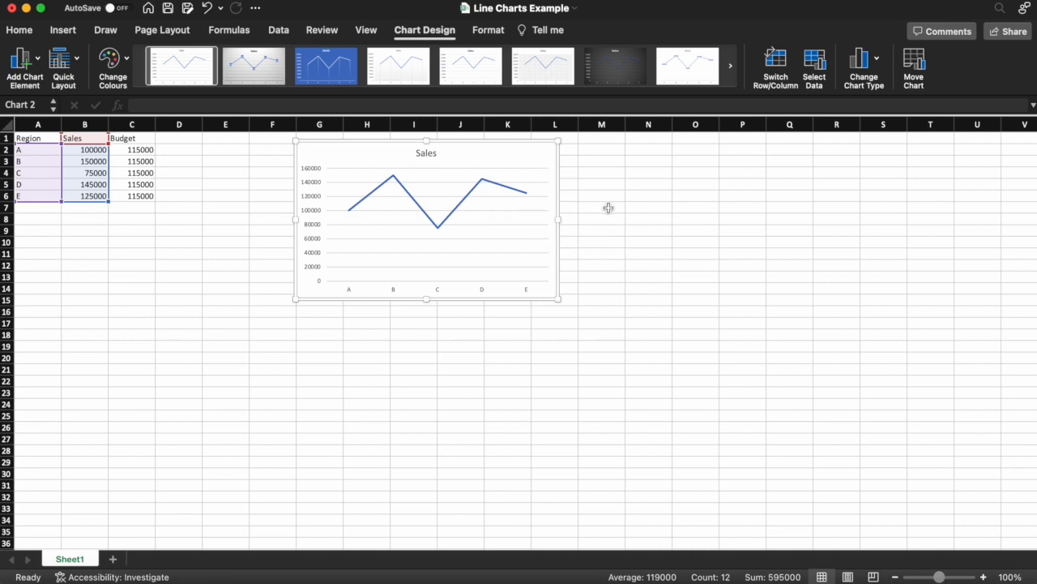
Add data labels to the Sales line in the chart
click(499, 188)
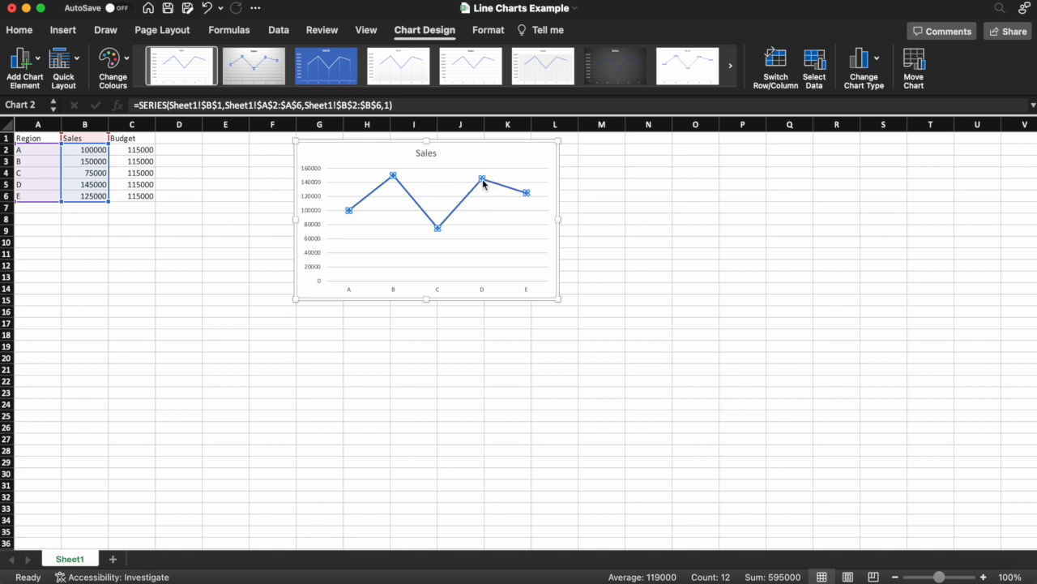
right_click(483, 180)
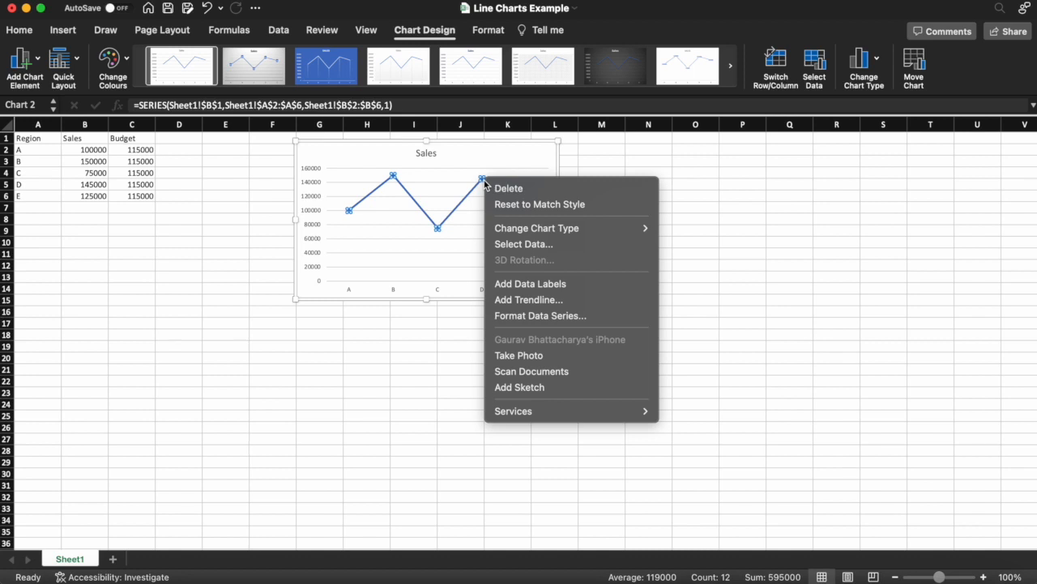
click(566, 283)
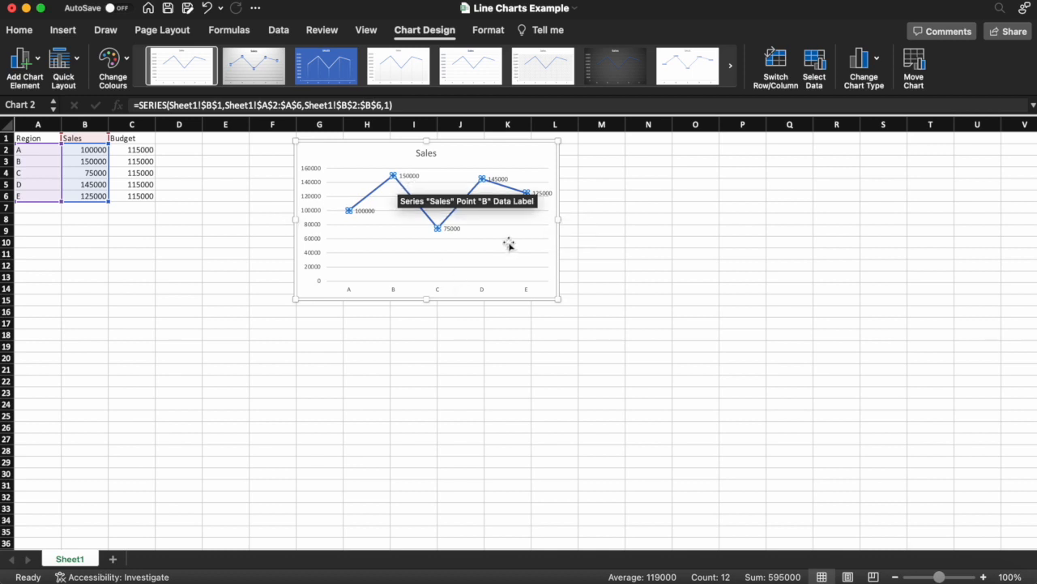
click(651, 153)
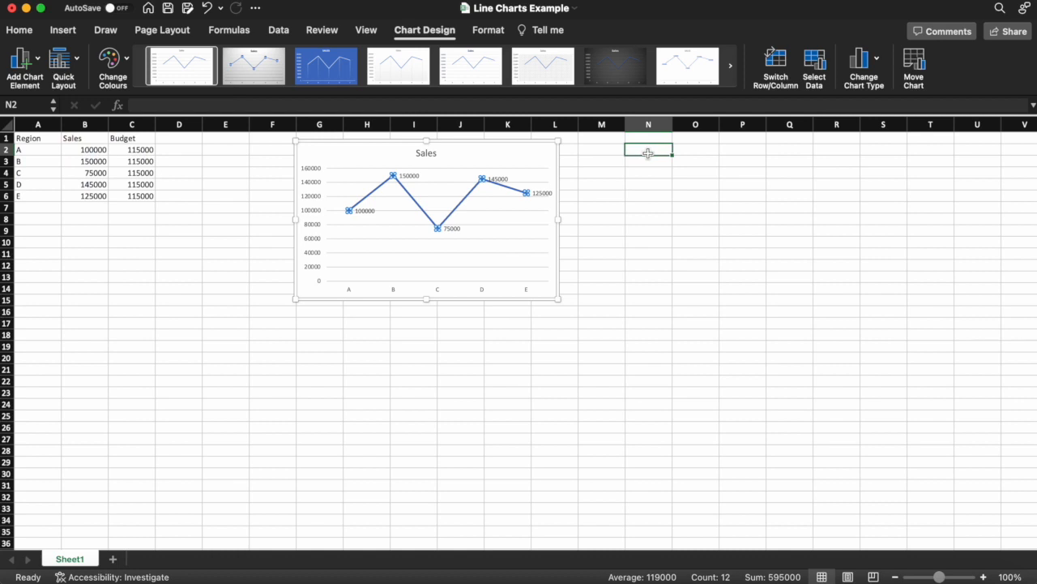
Delete the horizontal gridlines from the Sales chart
click(523, 195)
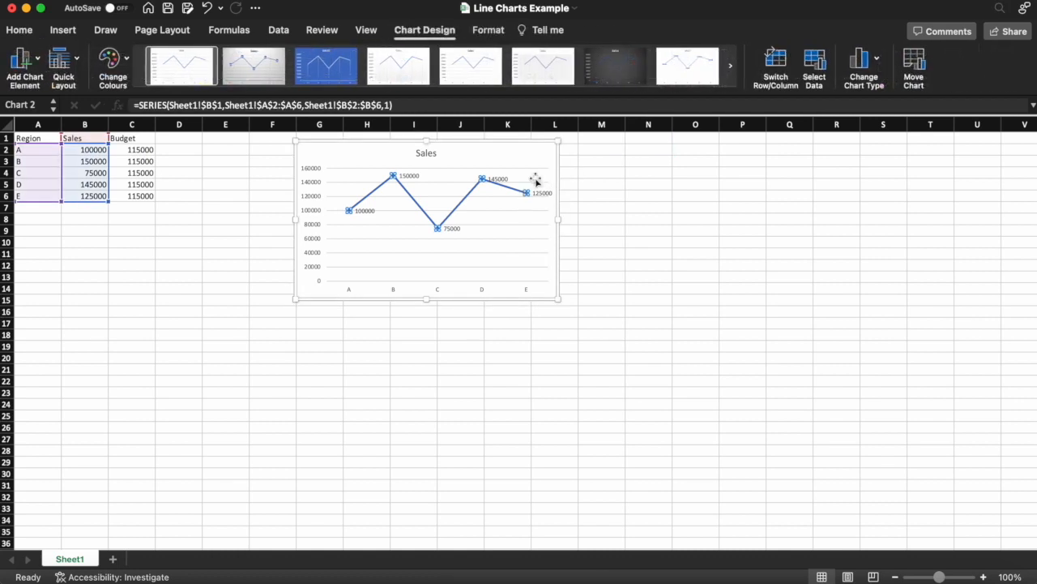
click(542, 172)
click(532, 182)
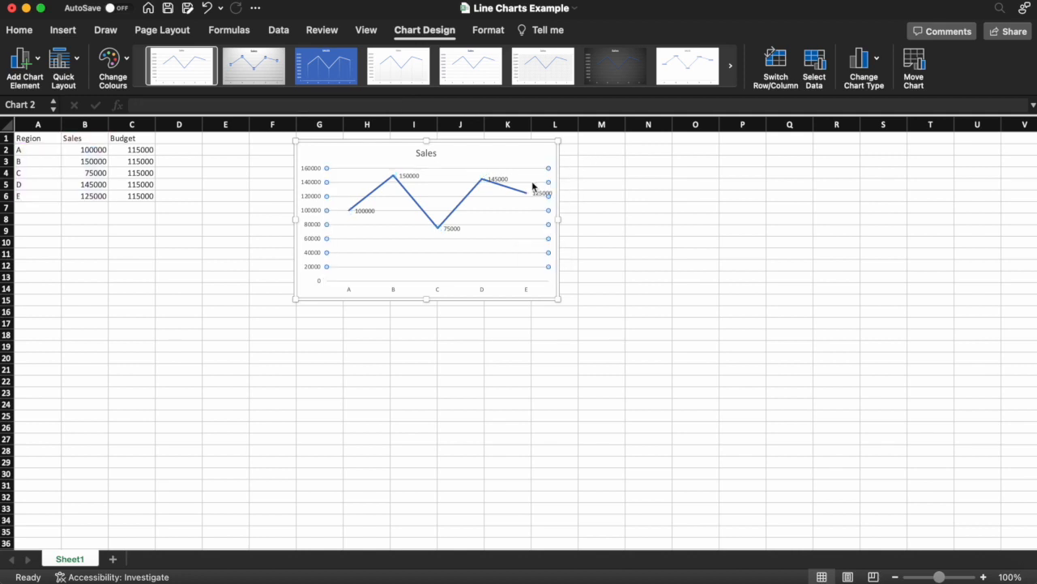
key(Delete)
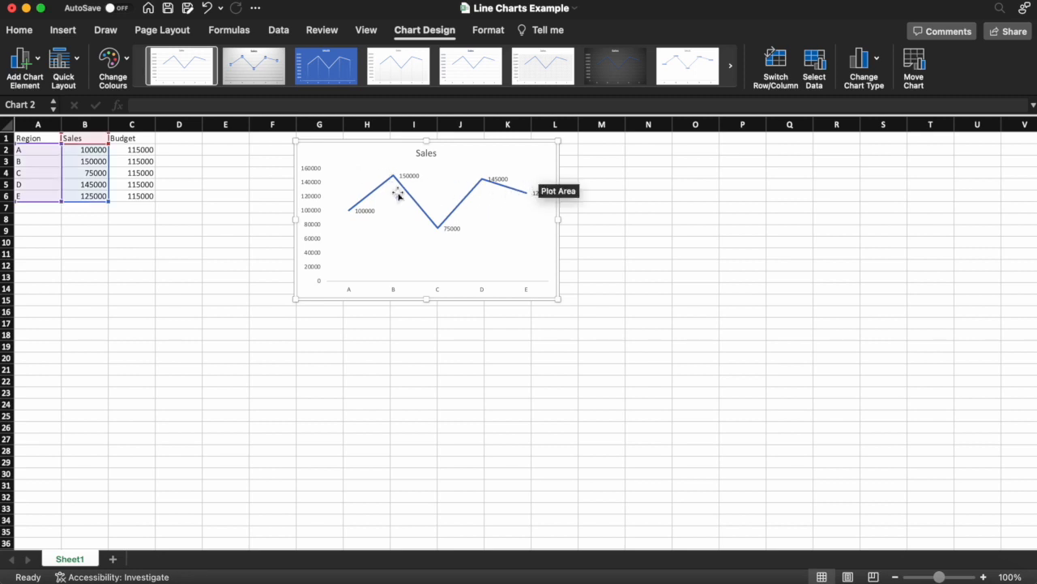
Adjust the font size of the chart's vertical axis labels to 8
click(317, 186)
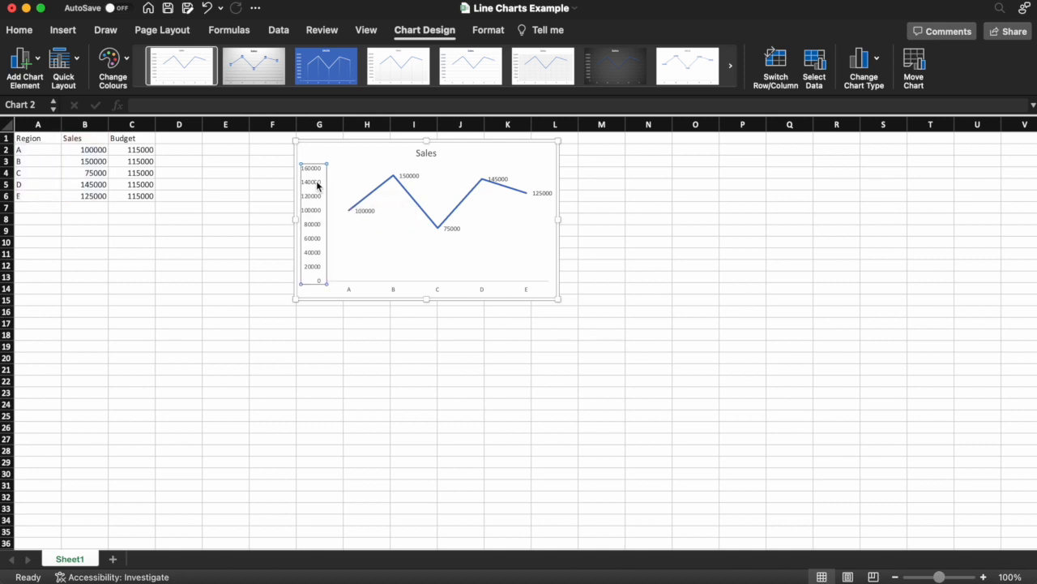
click(20, 32)
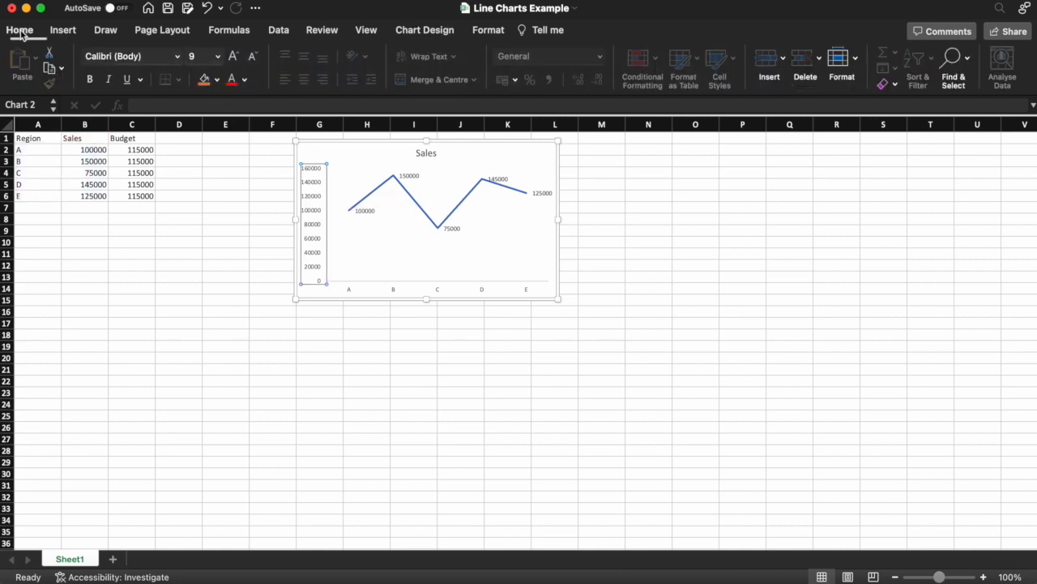
click(233, 57)
click(233, 58)
click(253, 58)
Try a larger font size on the chart's data labels and return them to size 9
click(360, 211)
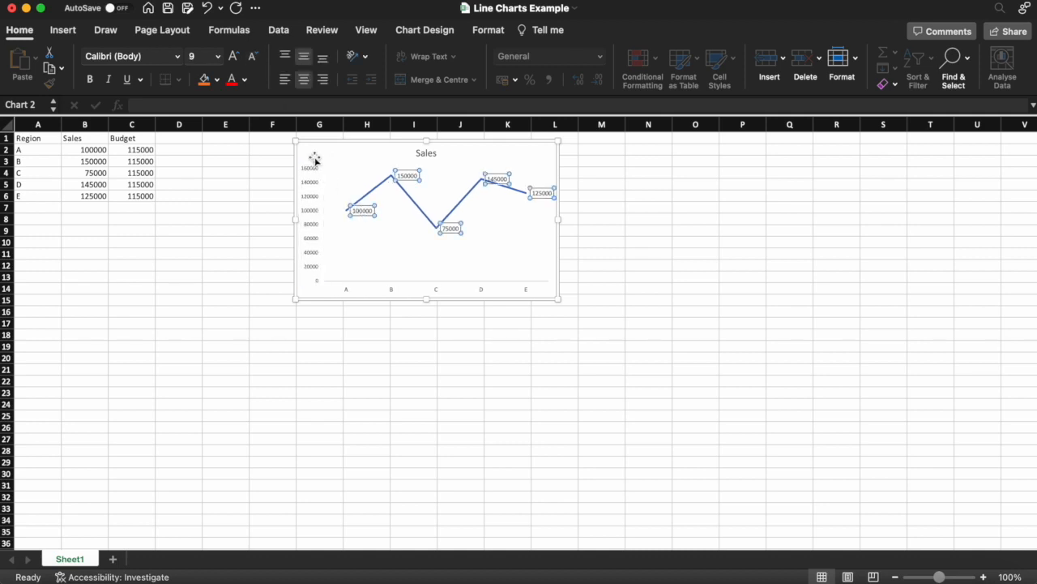
click(232, 57)
click(233, 57)
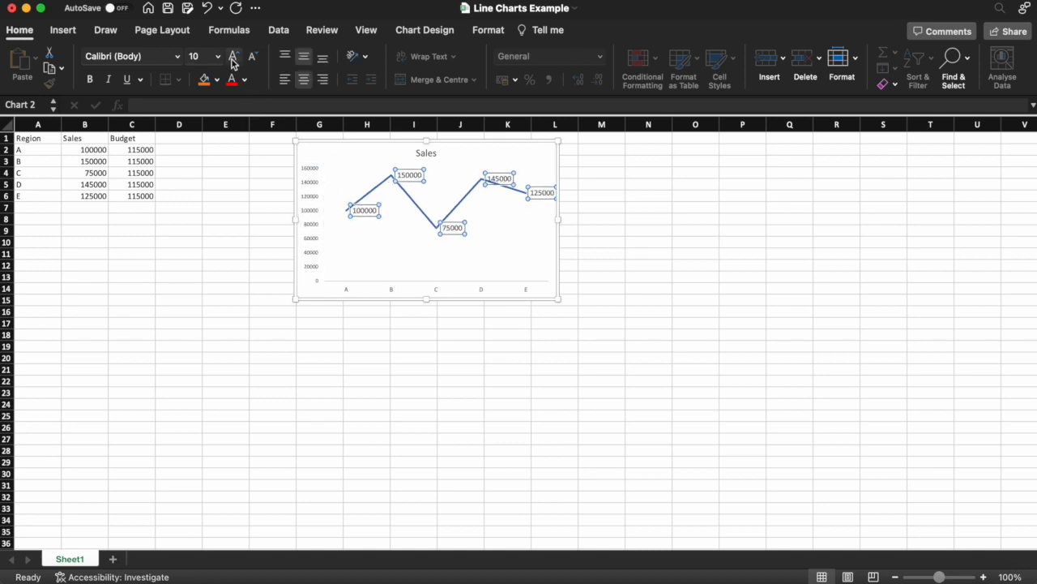
click(254, 58)
click(254, 59)
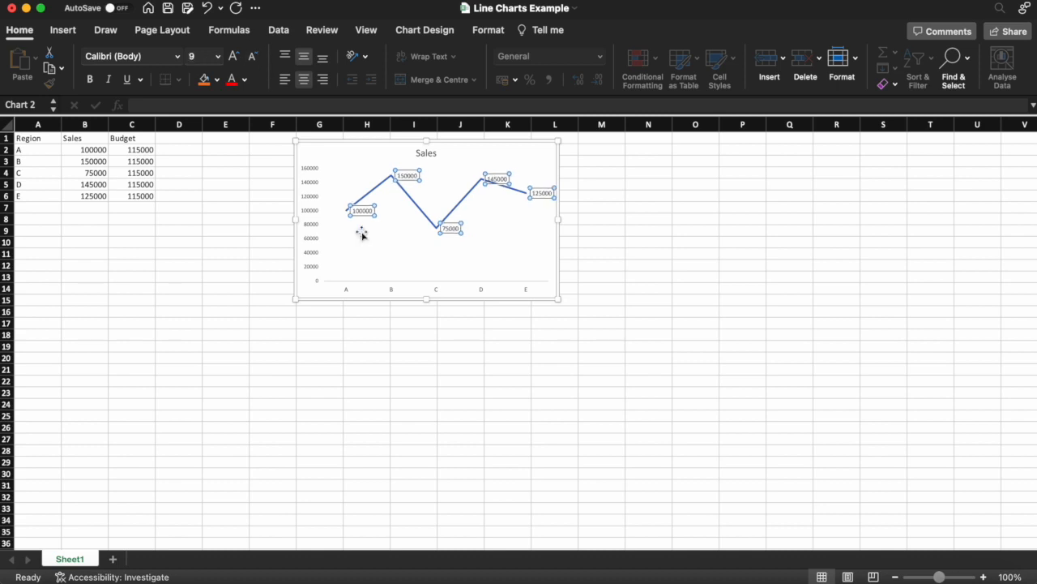
Change the chart title to "Sales Rep"
click(430, 154)
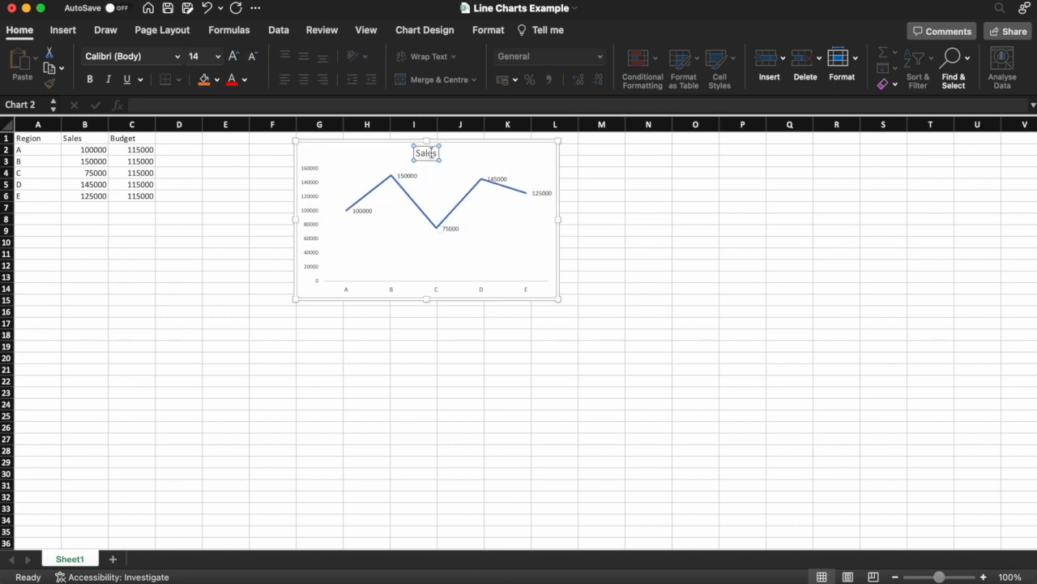
double_click(427, 154)
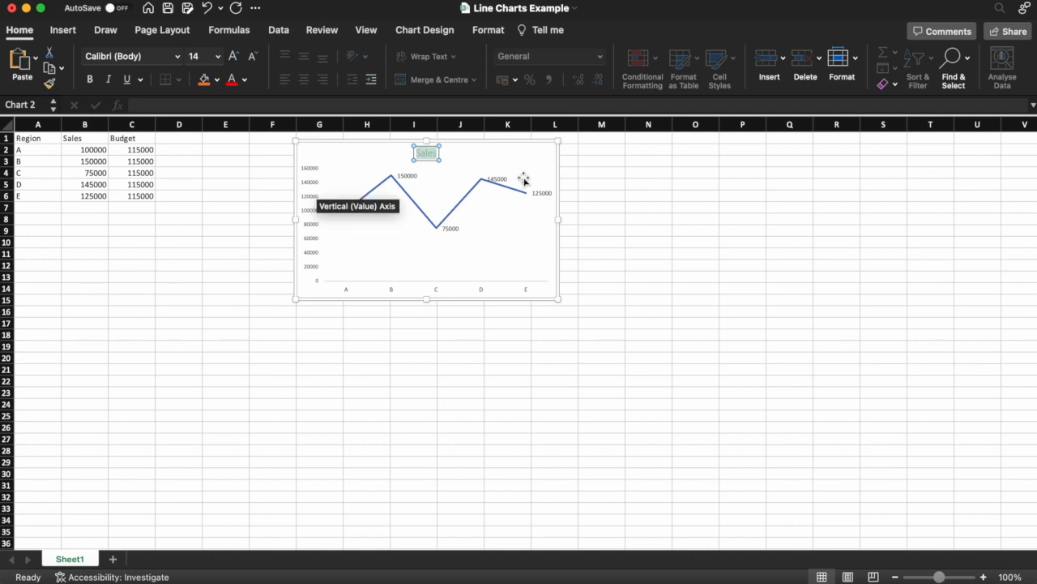
text(Sales Rep)
click(686, 211)
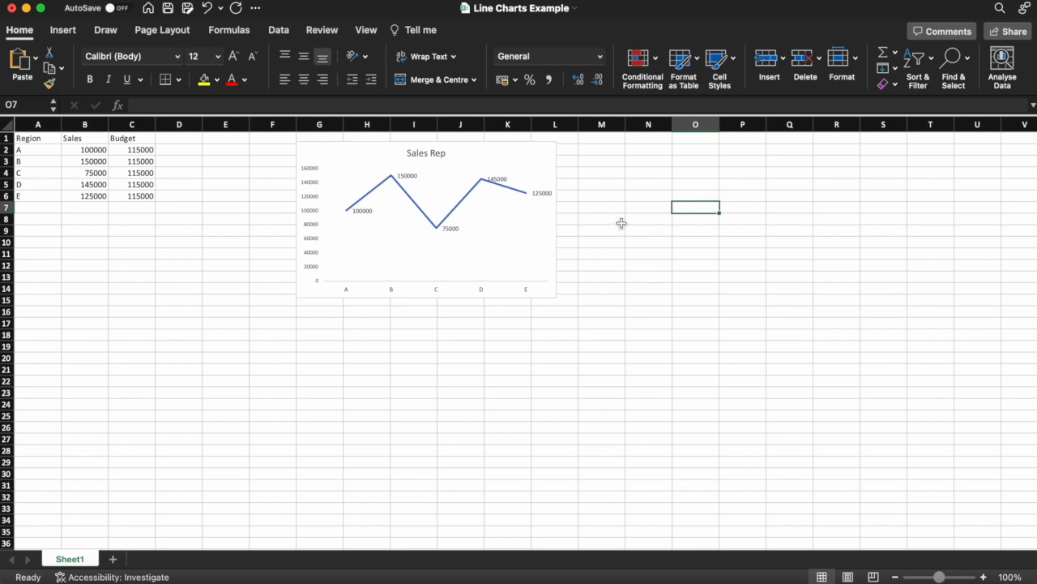
Open the Format Chart Area settings for the line chart and show its size and properties options
click(553, 158)
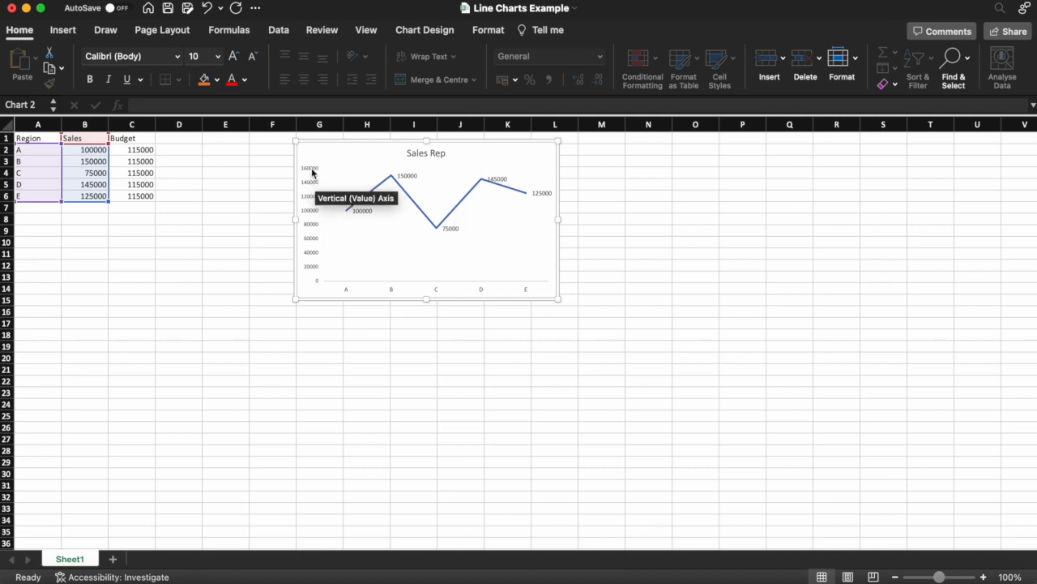
right_click(506, 157)
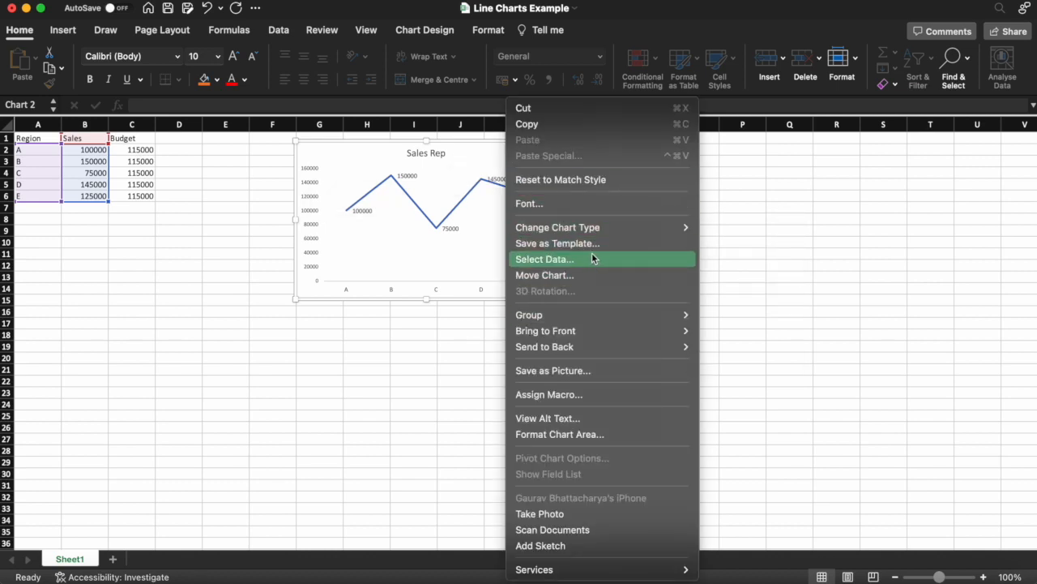
mouse_move(582, 234)
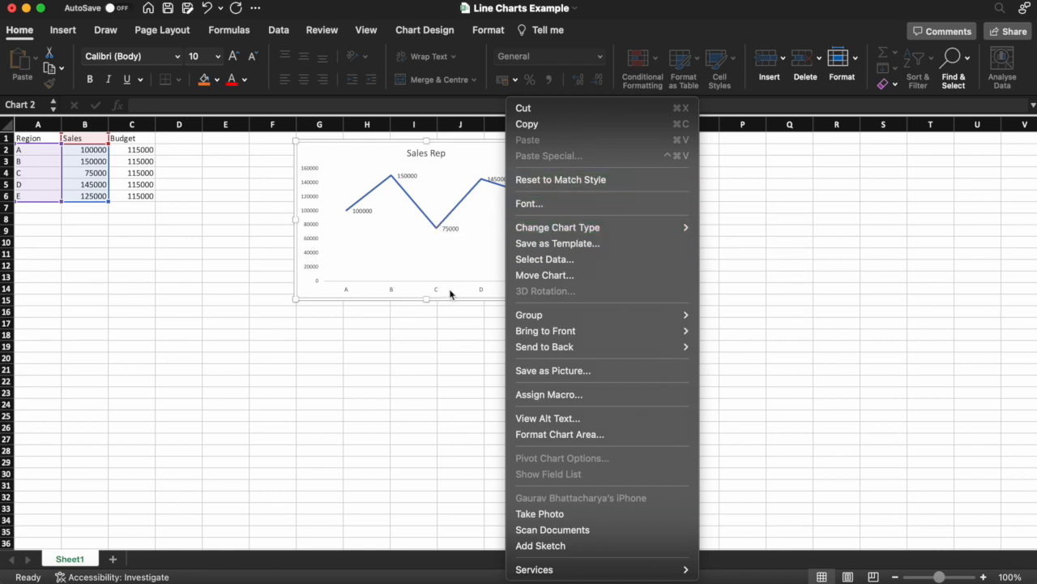
click(613, 433)
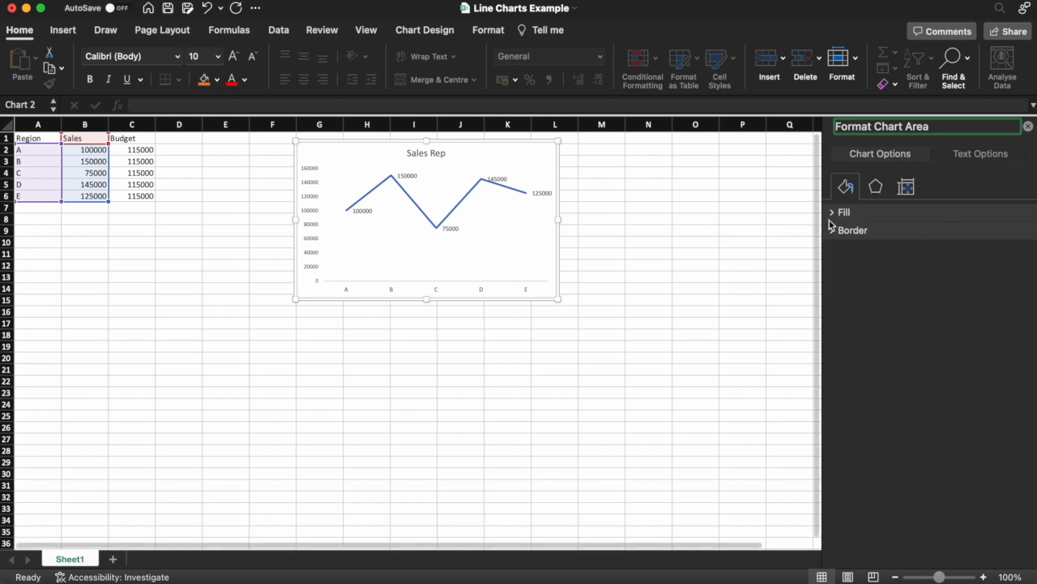
click(908, 191)
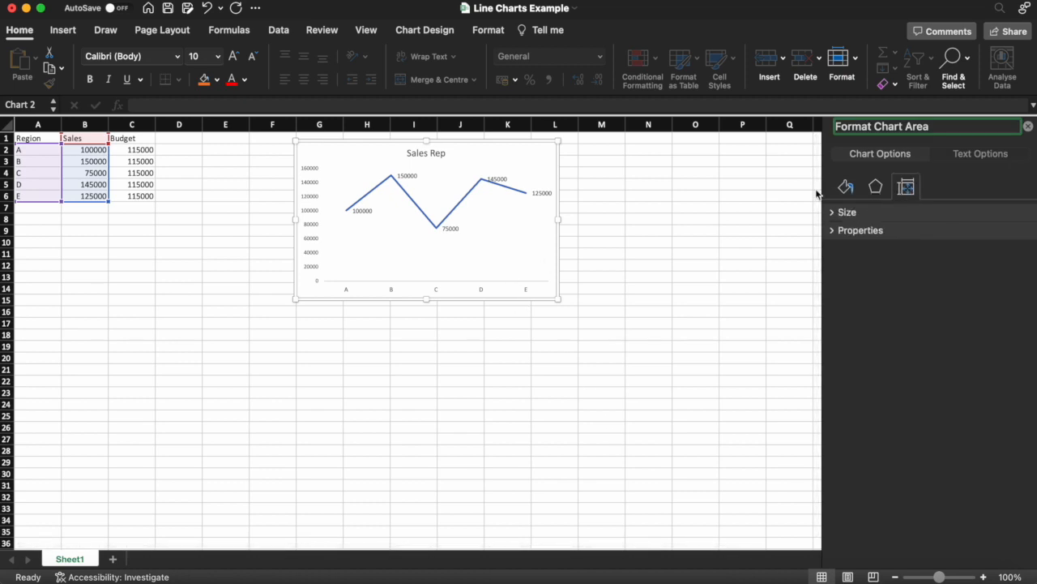
Try Hundreds as the vertical axis display units and set them to Thousands instead
click(313, 217)
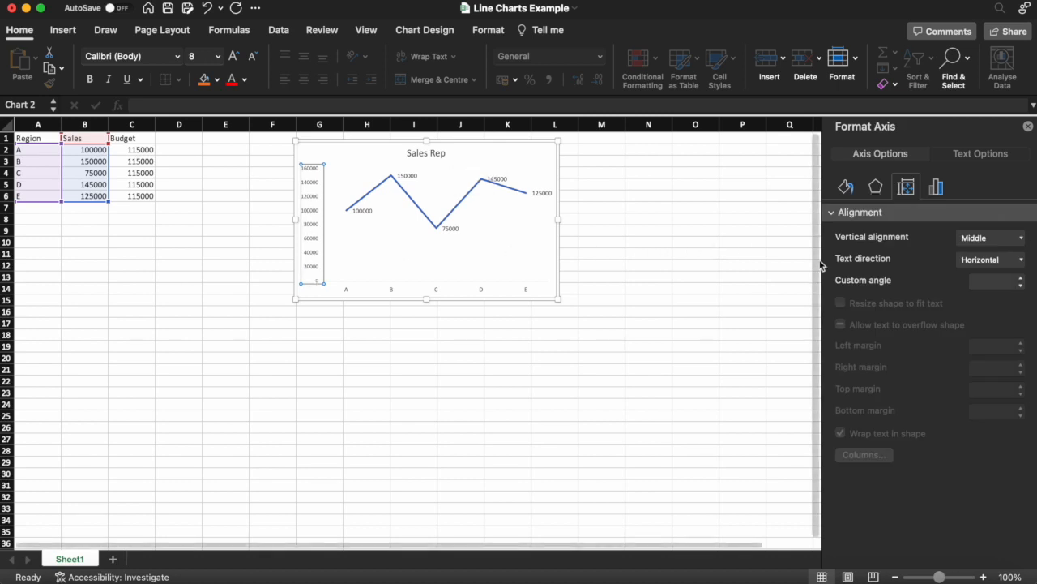
click(939, 188)
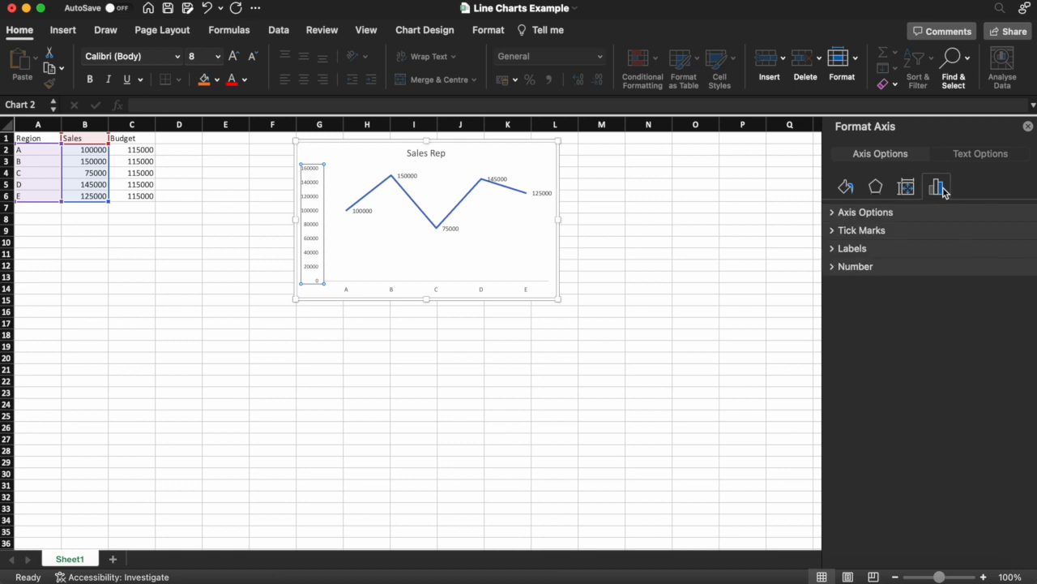
click(834, 213)
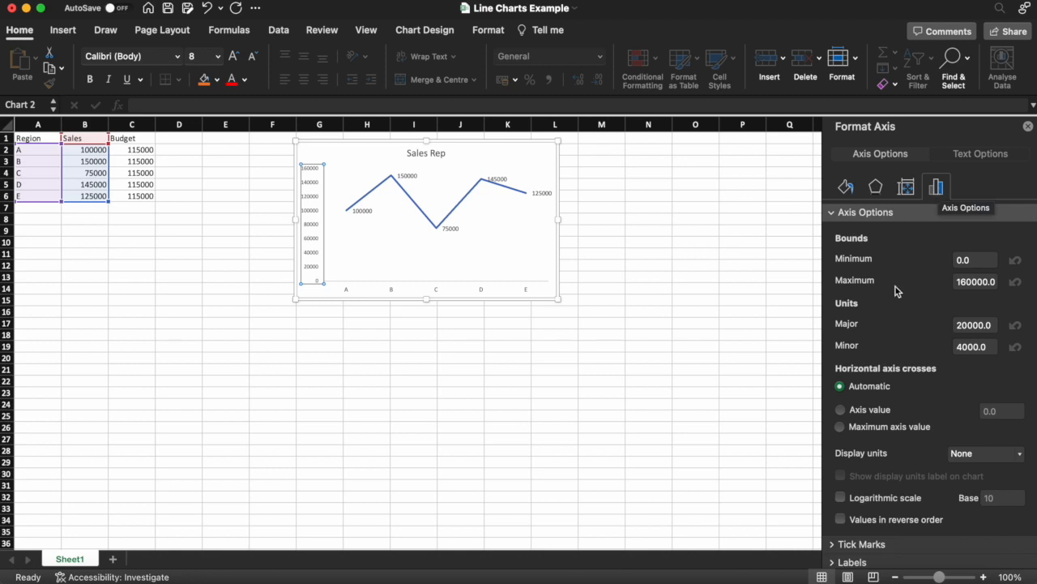
scroll(932, 401, down, 2)
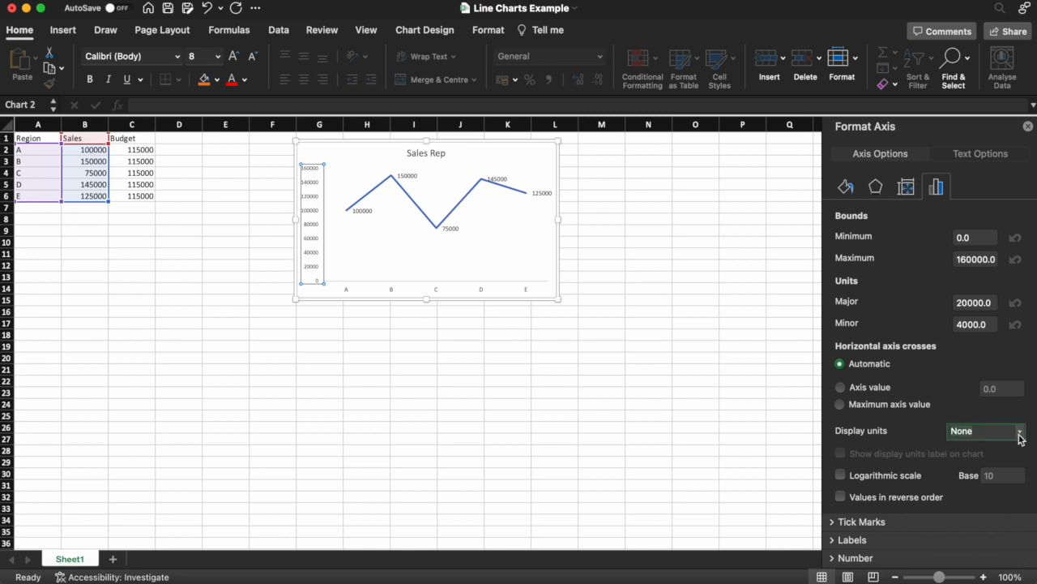
click(1019, 436)
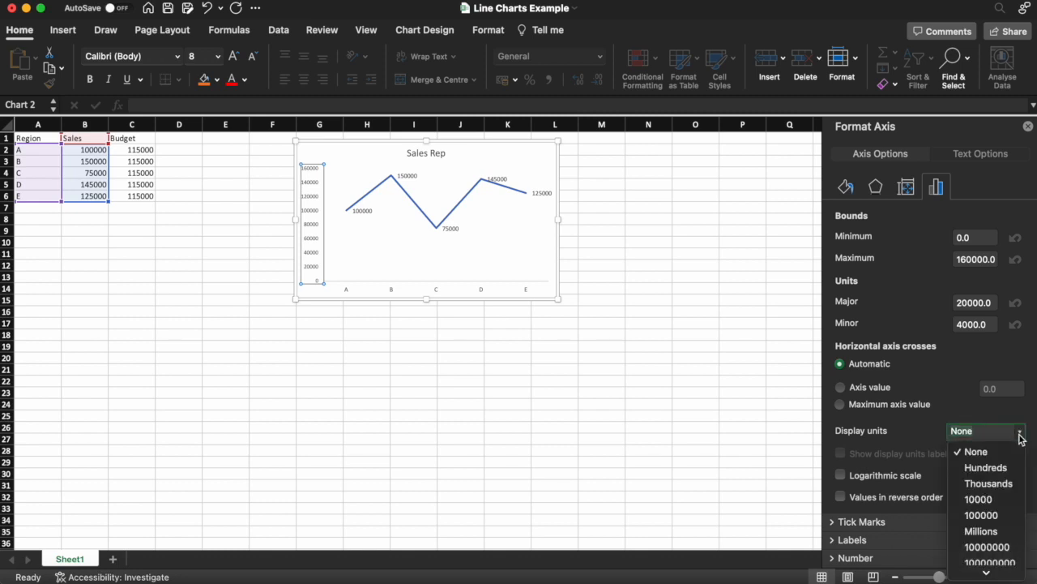
click(987, 470)
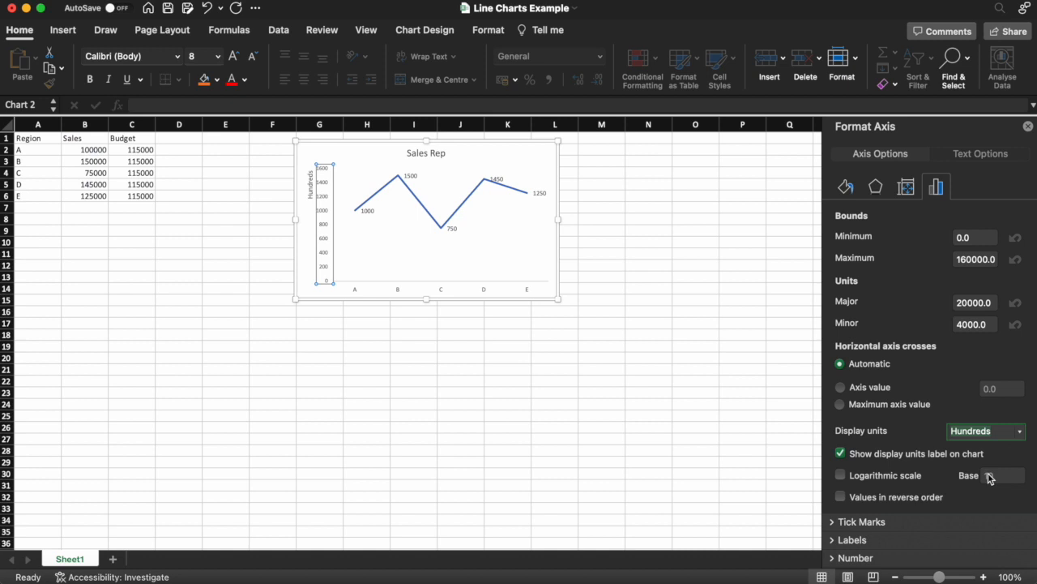
click(1026, 440)
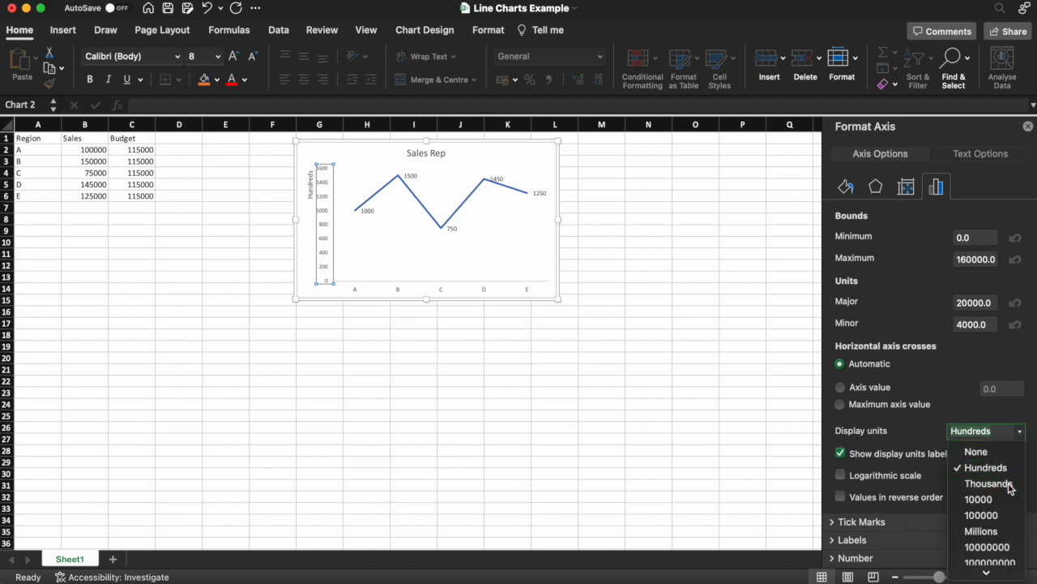
click(1009, 483)
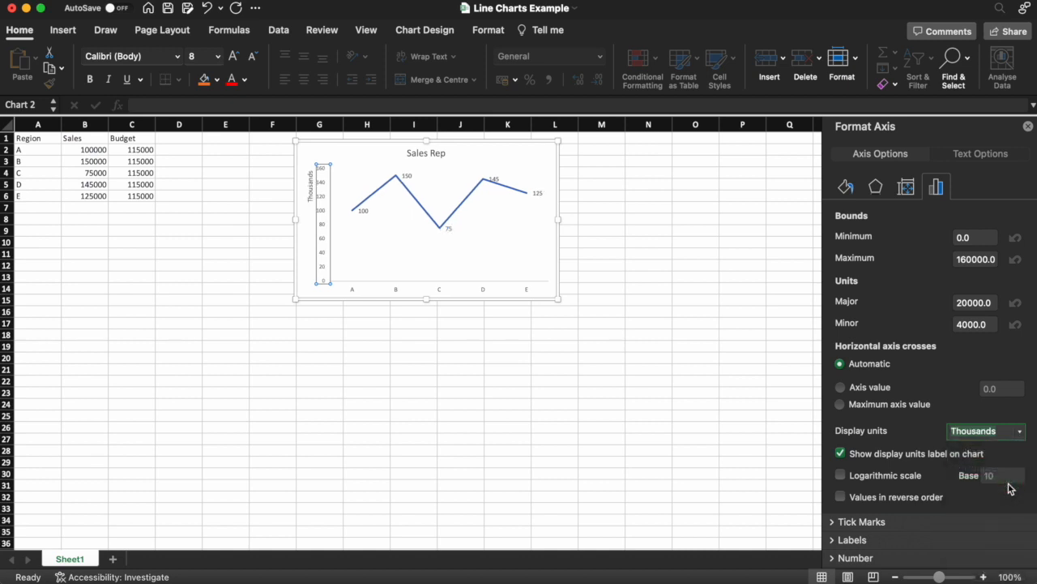
Try Millions as the vertical axis display units and set them back to Thousands
click(1020, 432)
click(1005, 532)
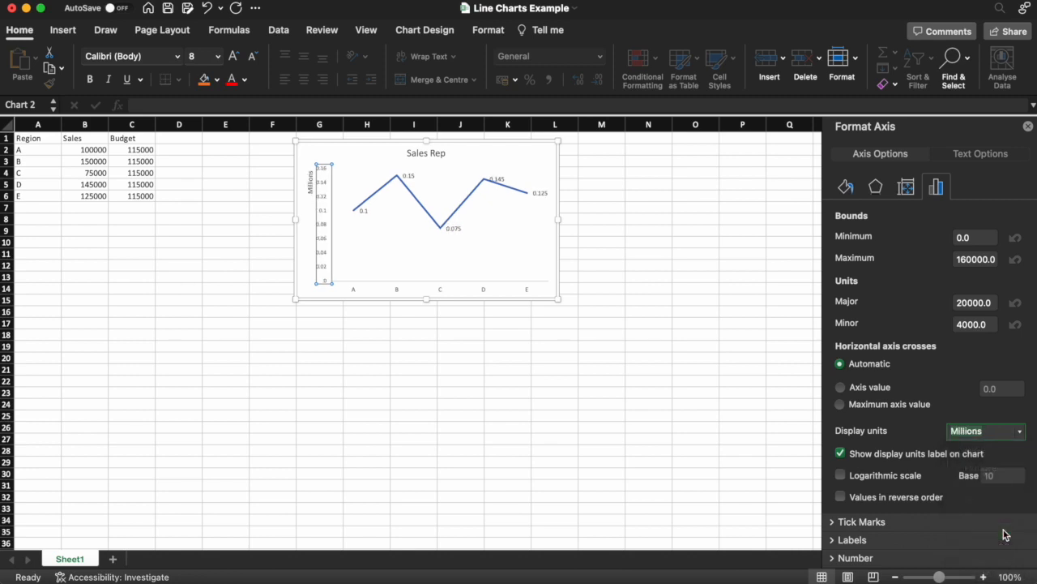
click(1024, 438)
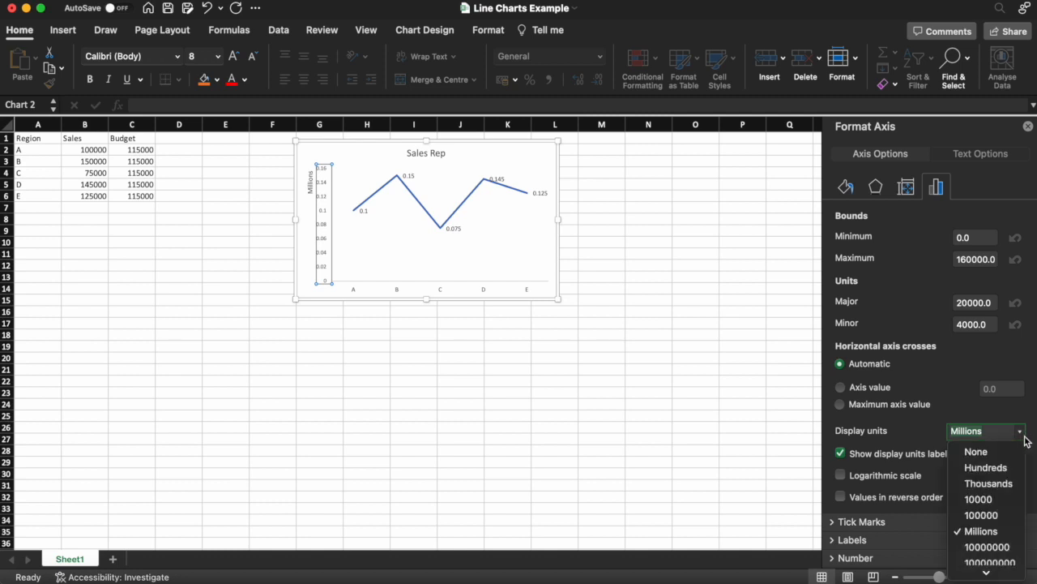
click(997, 484)
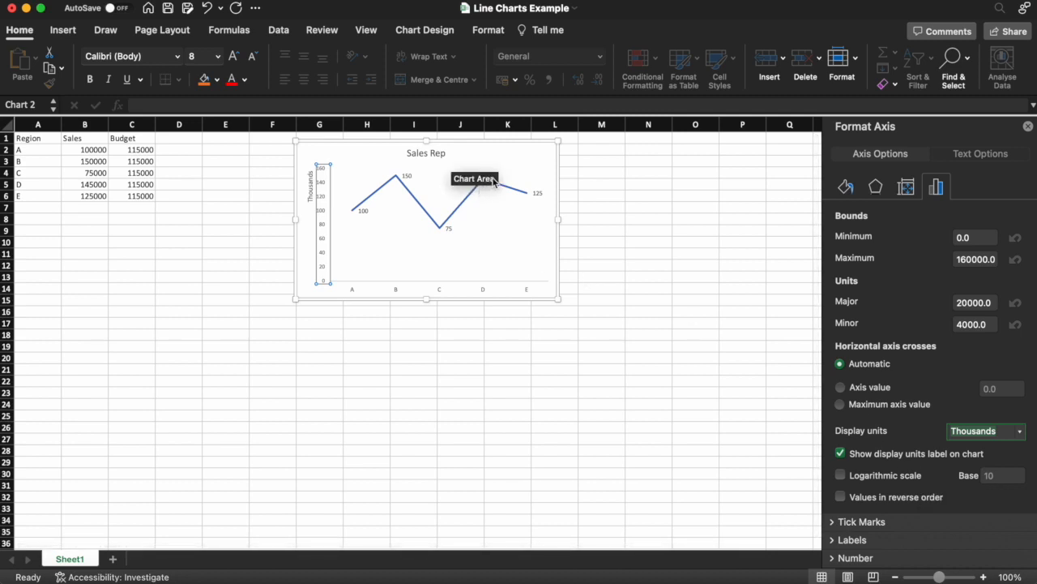
Try the Centre, Left, Right and Above positions for the chart's data labels and place them Below
click(540, 193)
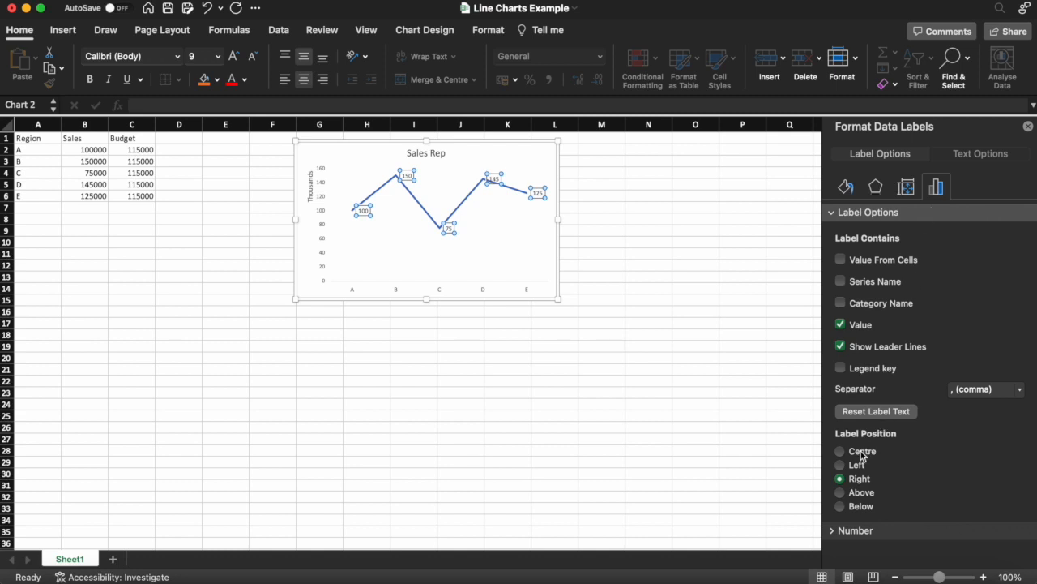
click(840, 451)
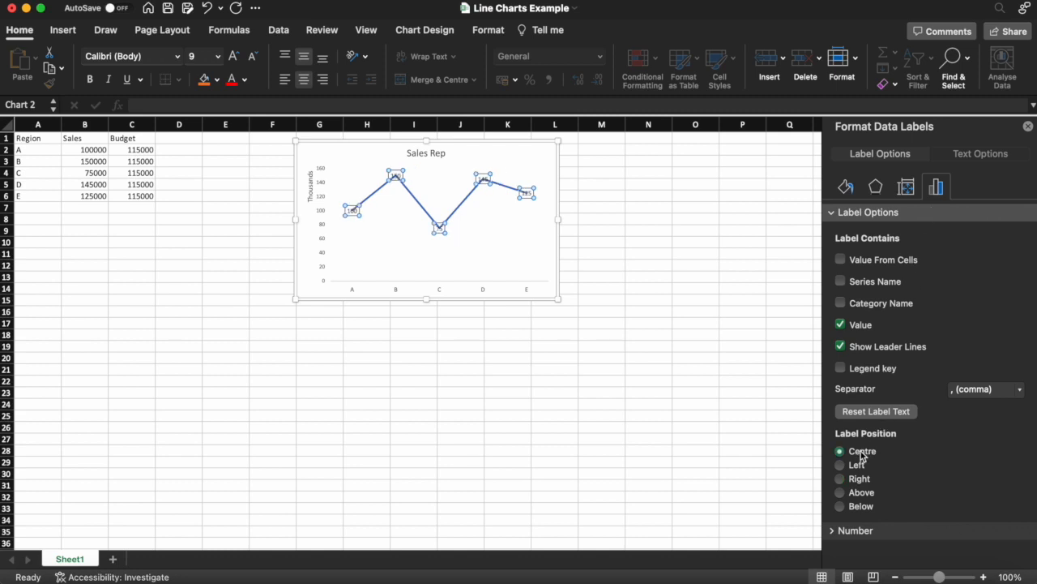
click(857, 466)
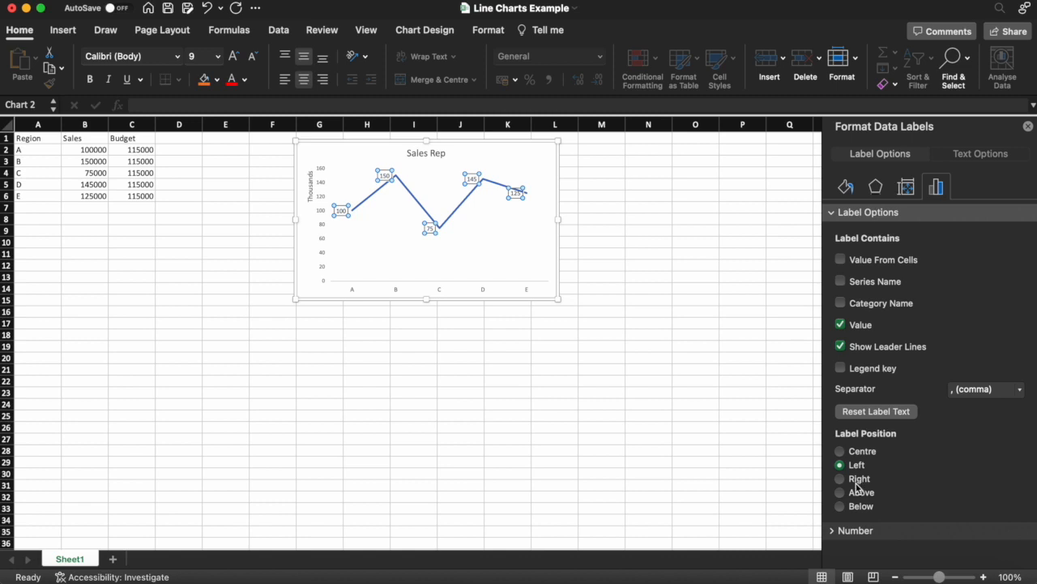
click(859, 480)
click(861, 492)
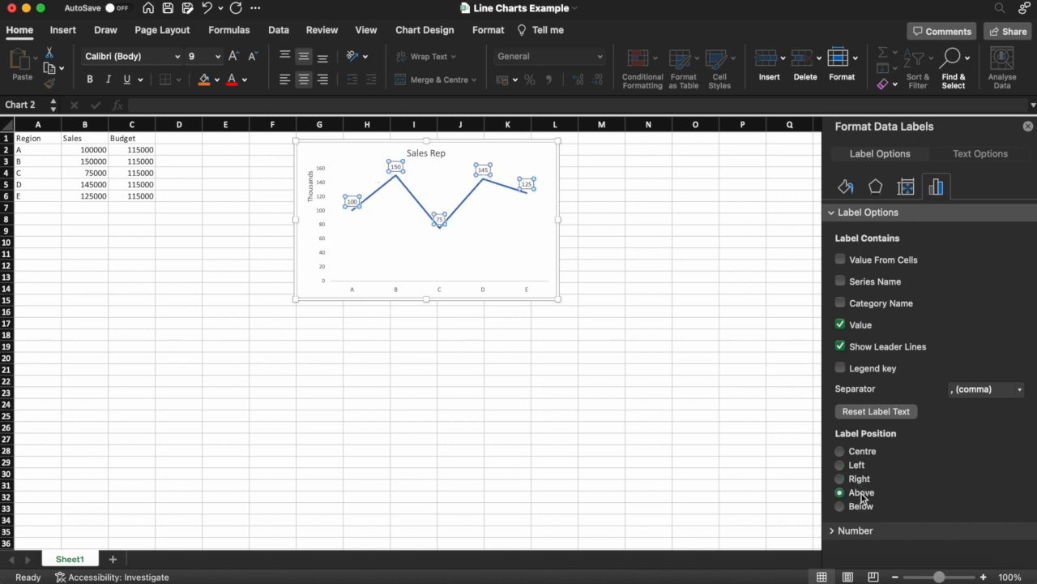
click(864, 507)
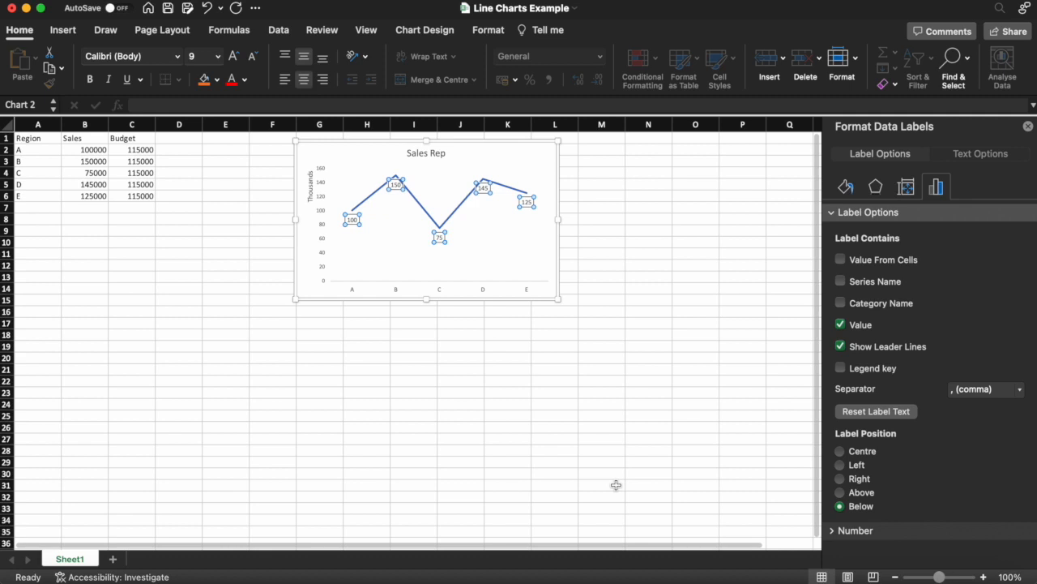
click(500, 389)
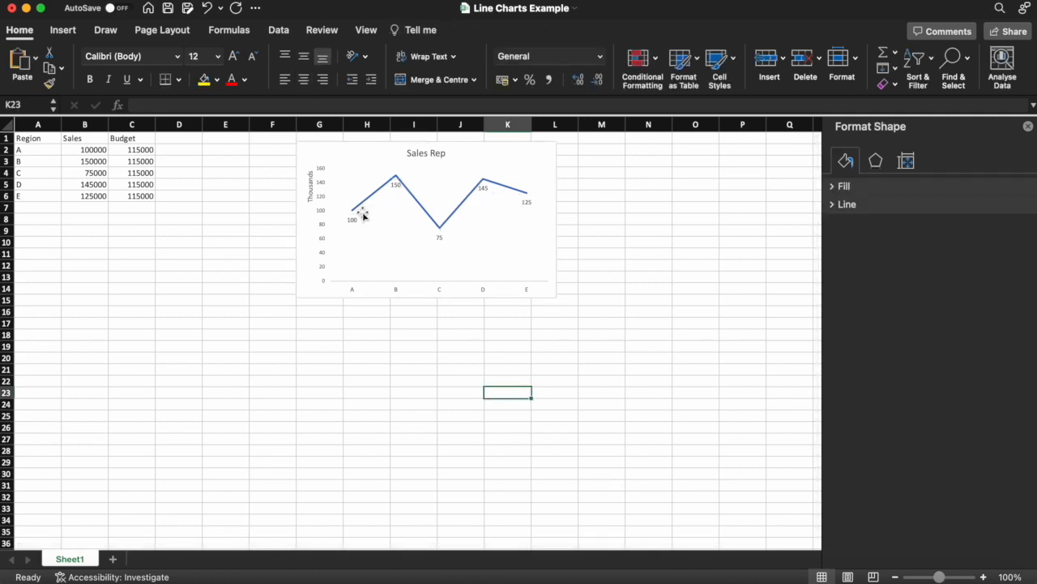
Delete the data labels from the Sales line
mouse_move(368, 199)
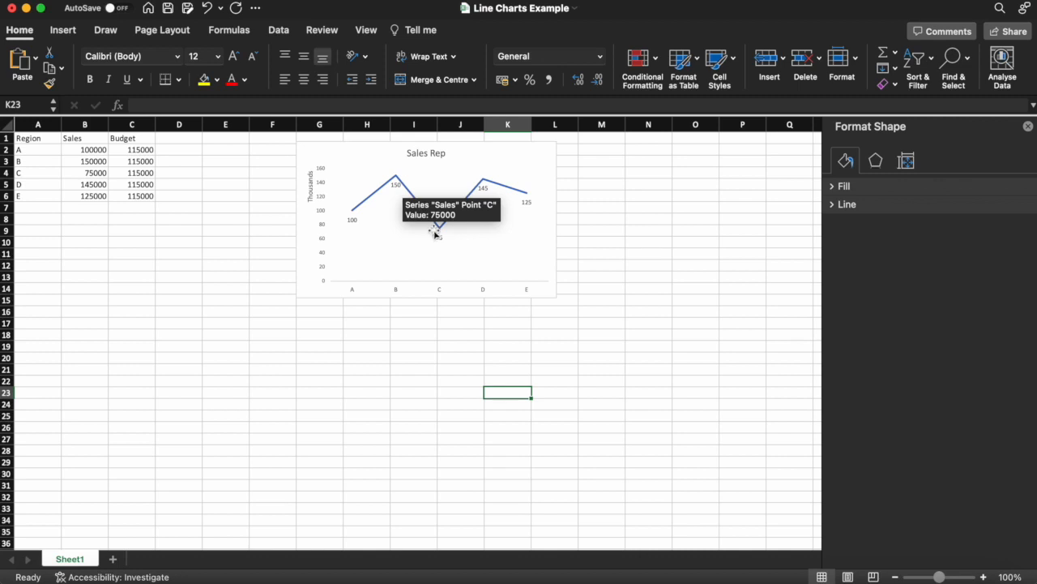
click(440, 238)
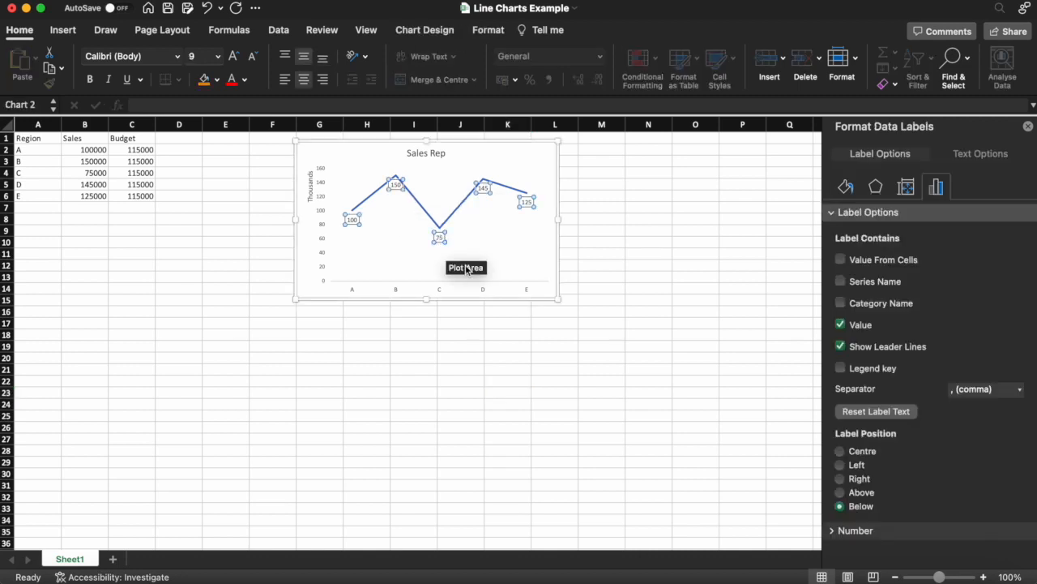
key(Delete)
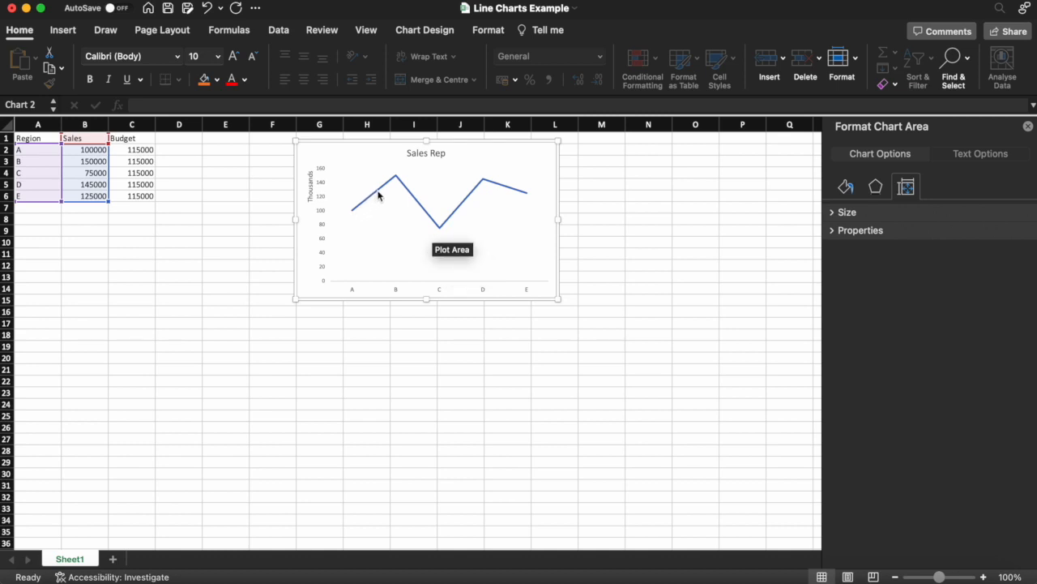
Turn on built-in markers for the Sales data series
mouse_move(390, 186)
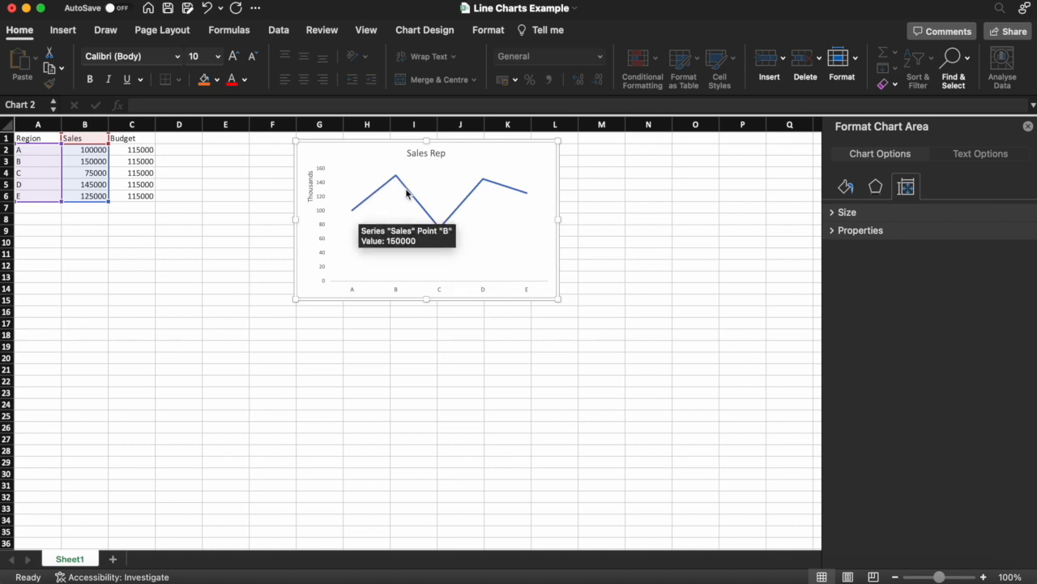
mouse_move(428, 217)
mouse_move(496, 192)
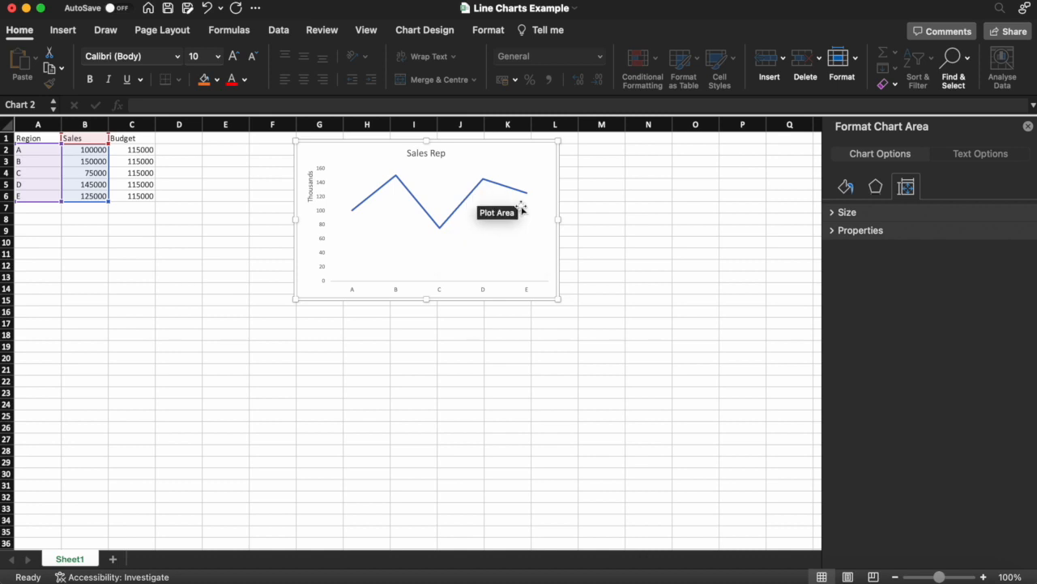
click(395, 178)
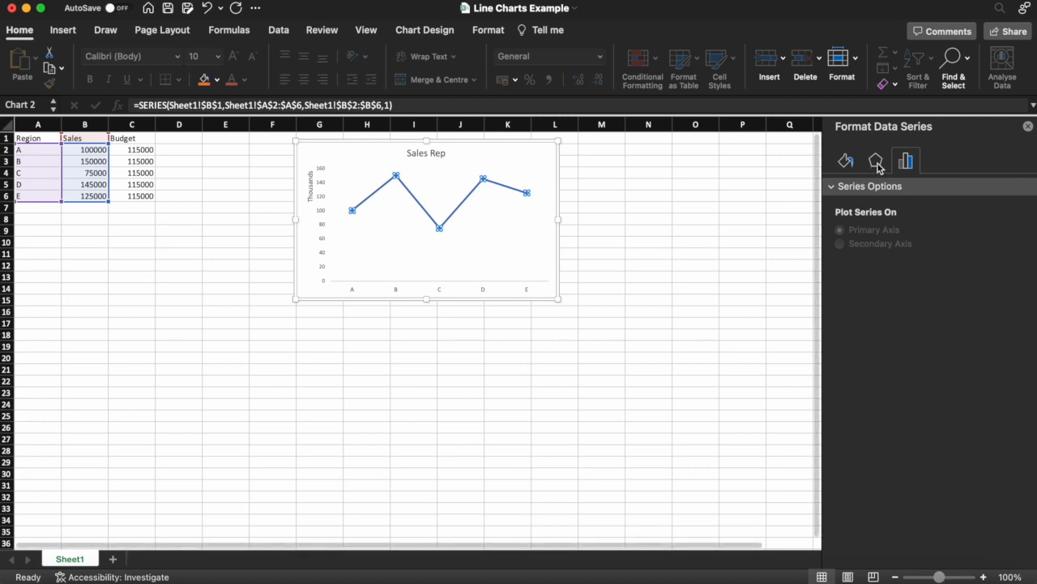
click(877, 163)
click(847, 162)
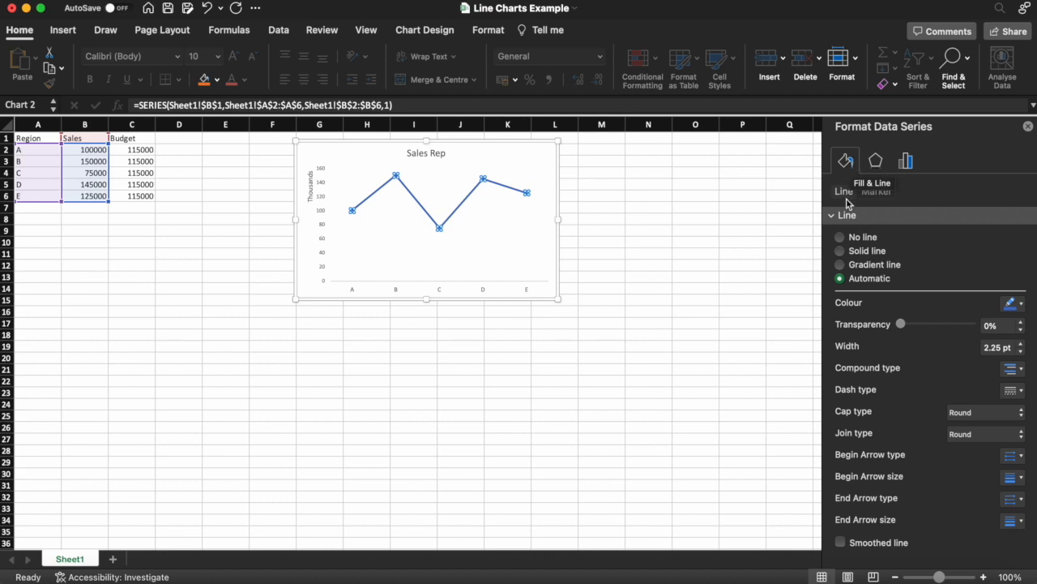
click(877, 192)
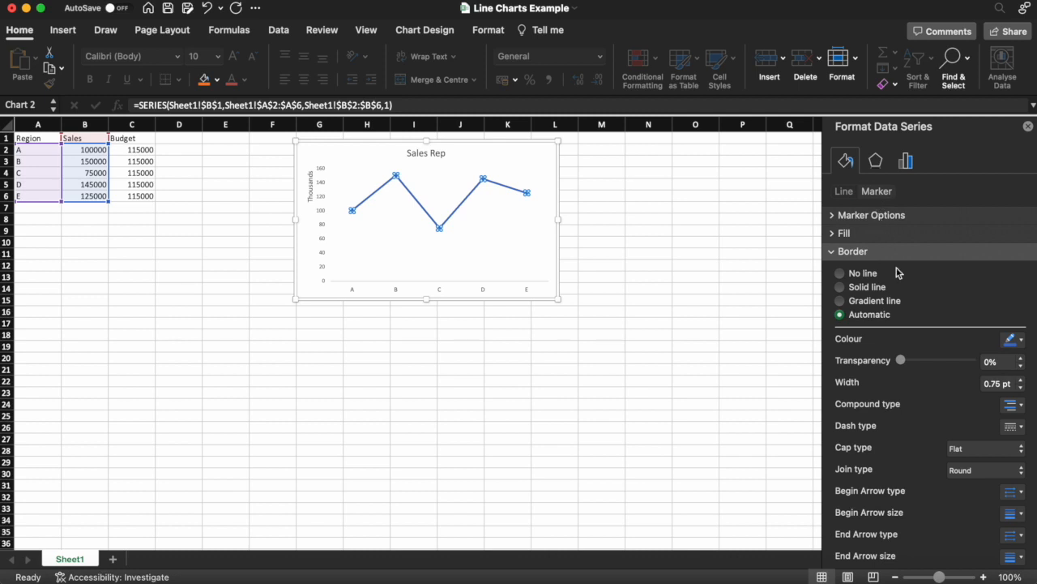
click(883, 217)
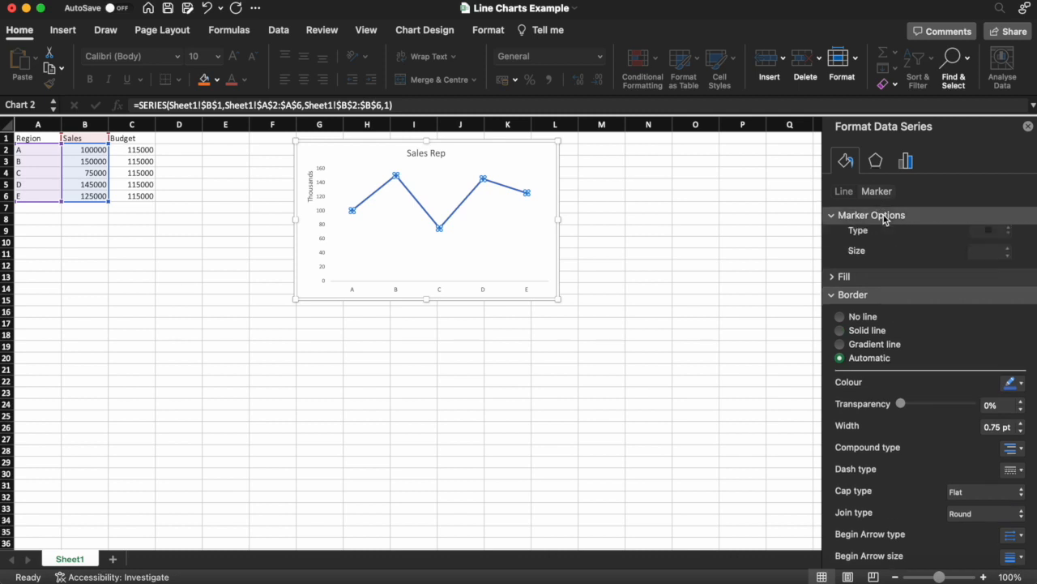
click(860, 265)
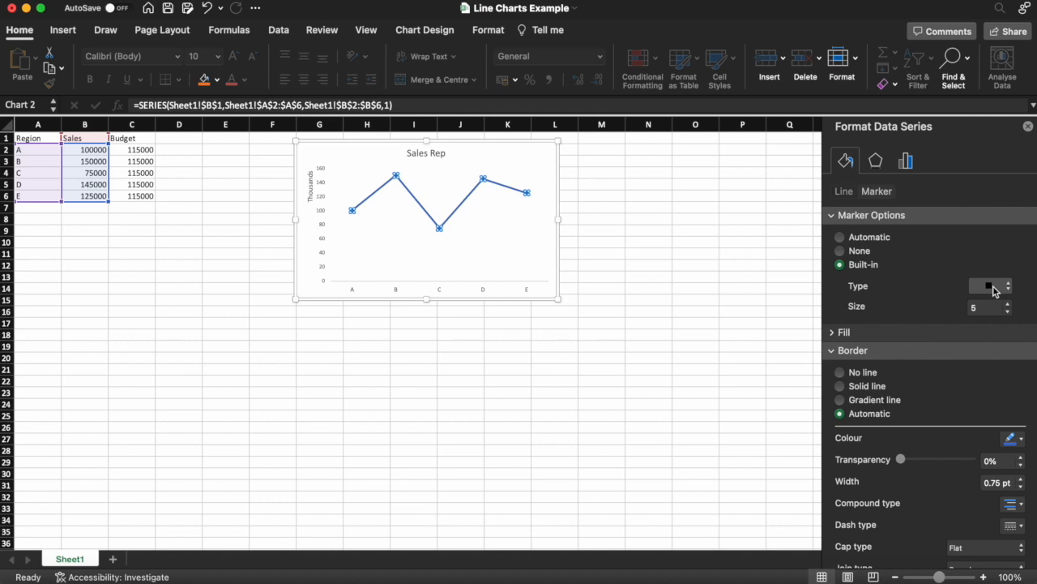
Change the Sales series markers to the diamond type and set their size to 9
click(994, 288)
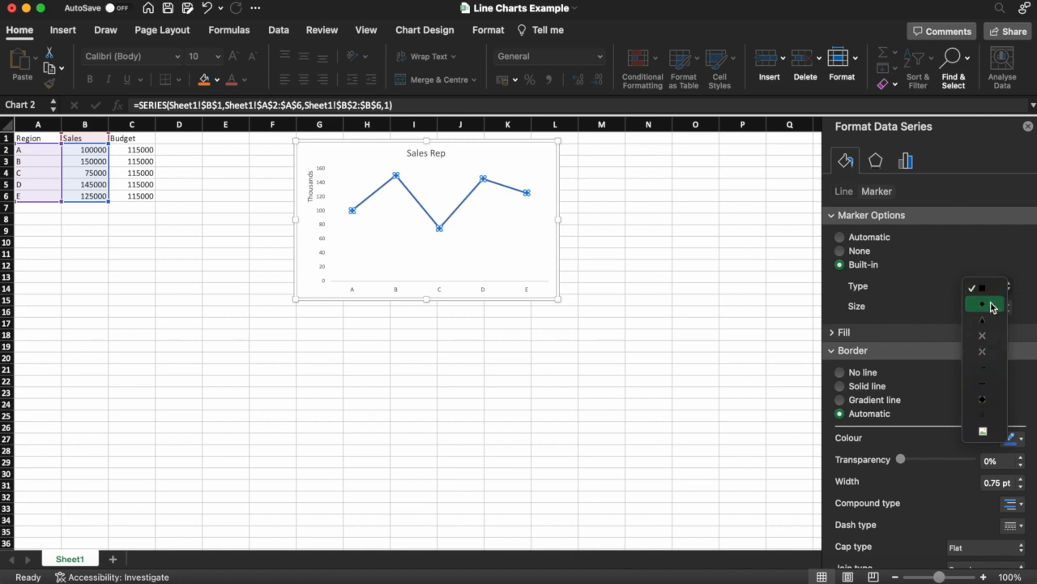
click(990, 305)
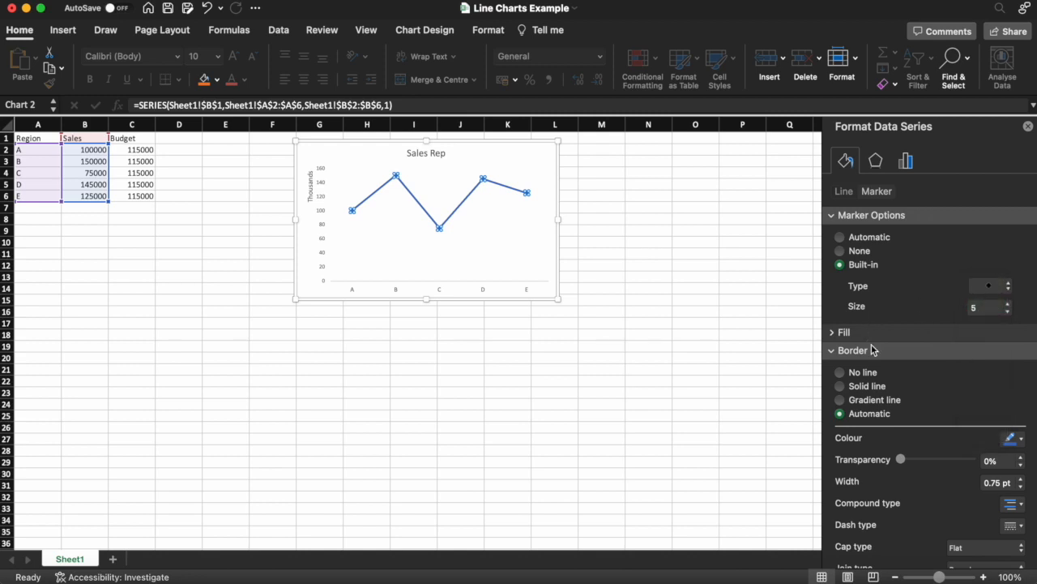
click(1009, 305)
click(1009, 305)
click(1009, 306)
click(1009, 305)
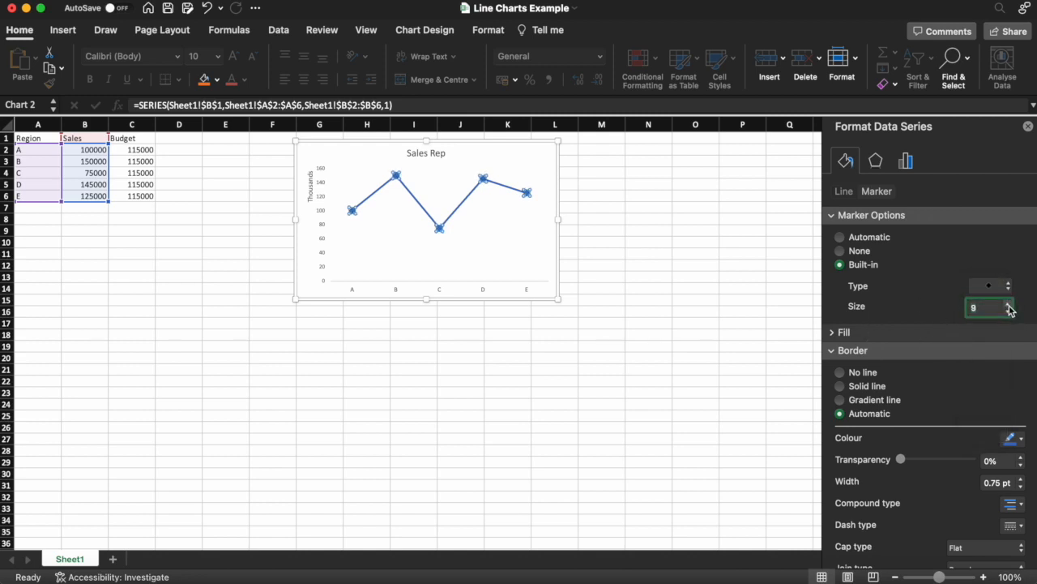
click(551, 332)
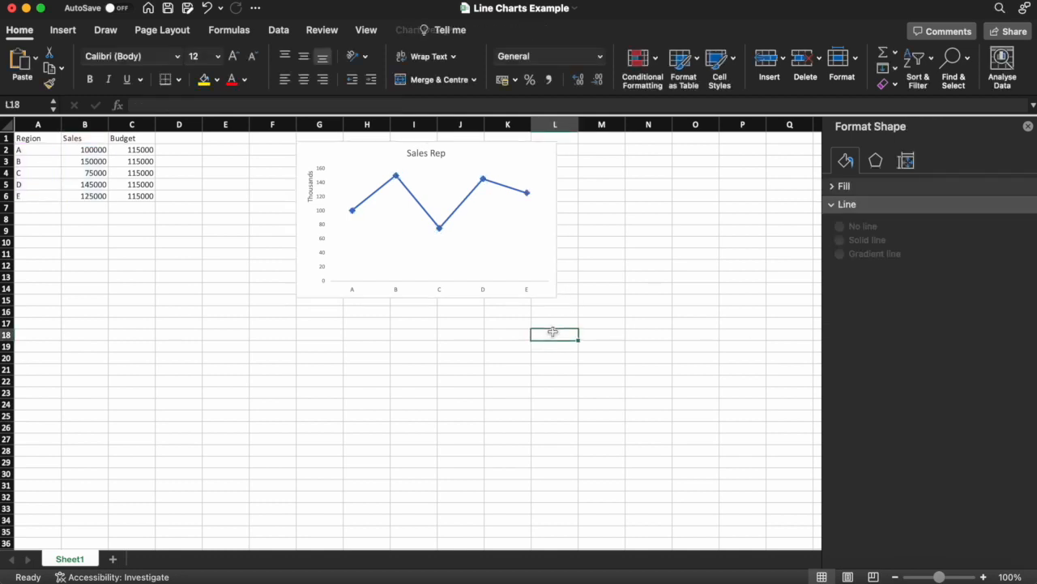
Try orange, light green and gold as the Sales line colour and return it to blue
click(439, 229)
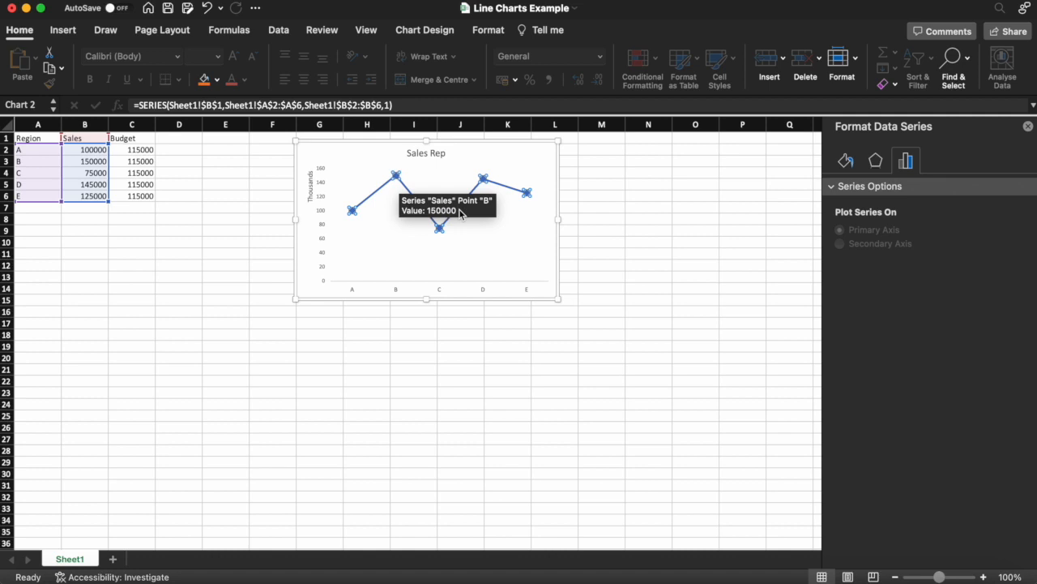
click(846, 162)
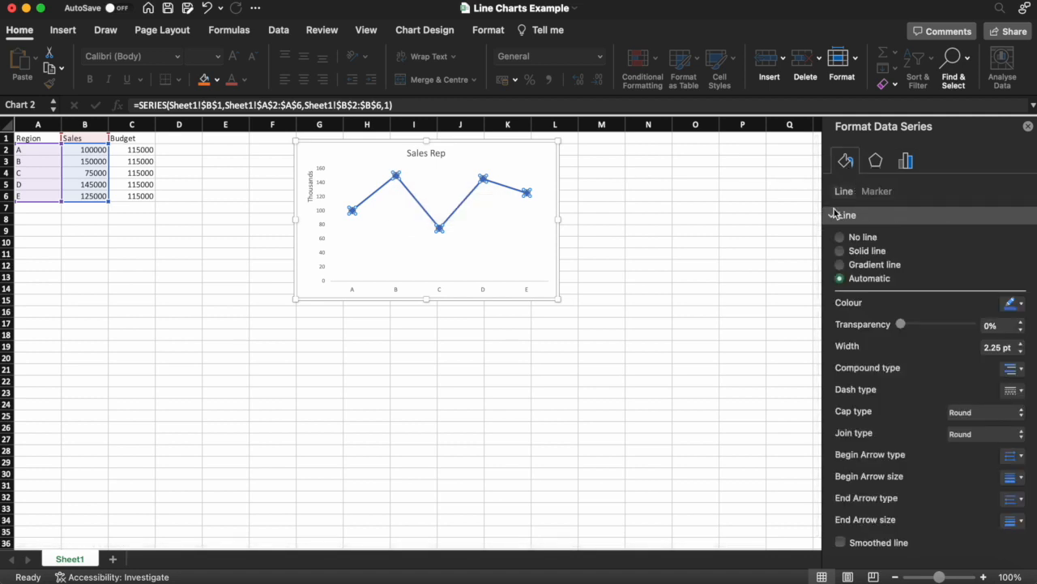
click(1011, 306)
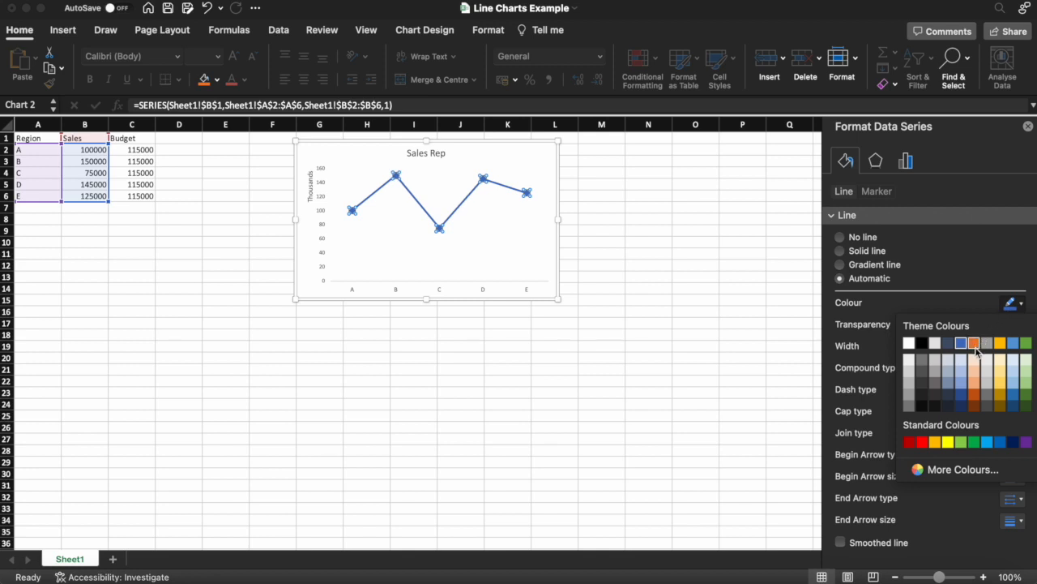
click(975, 343)
click(1012, 306)
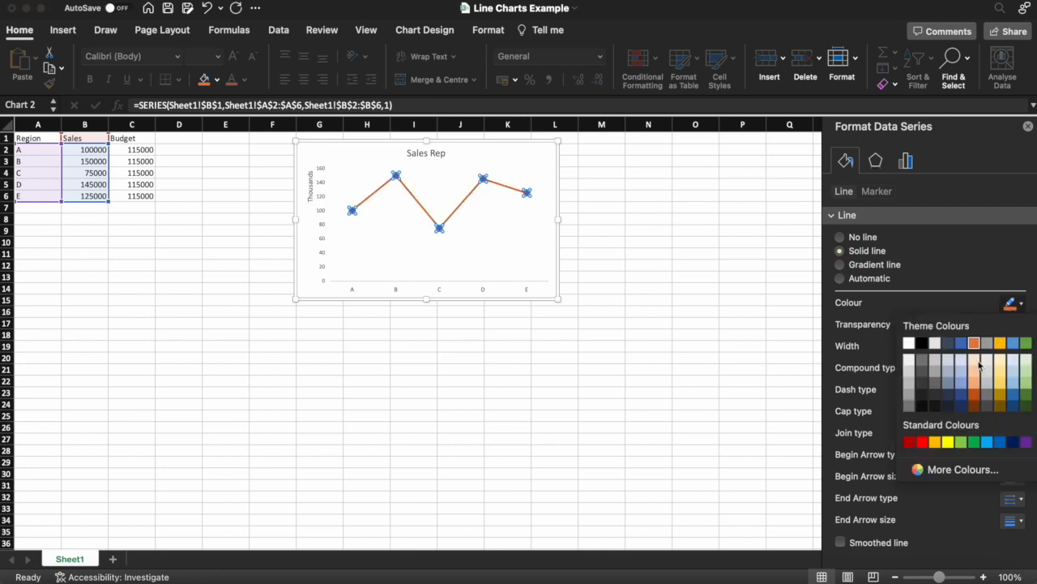
click(1027, 379)
click(1011, 305)
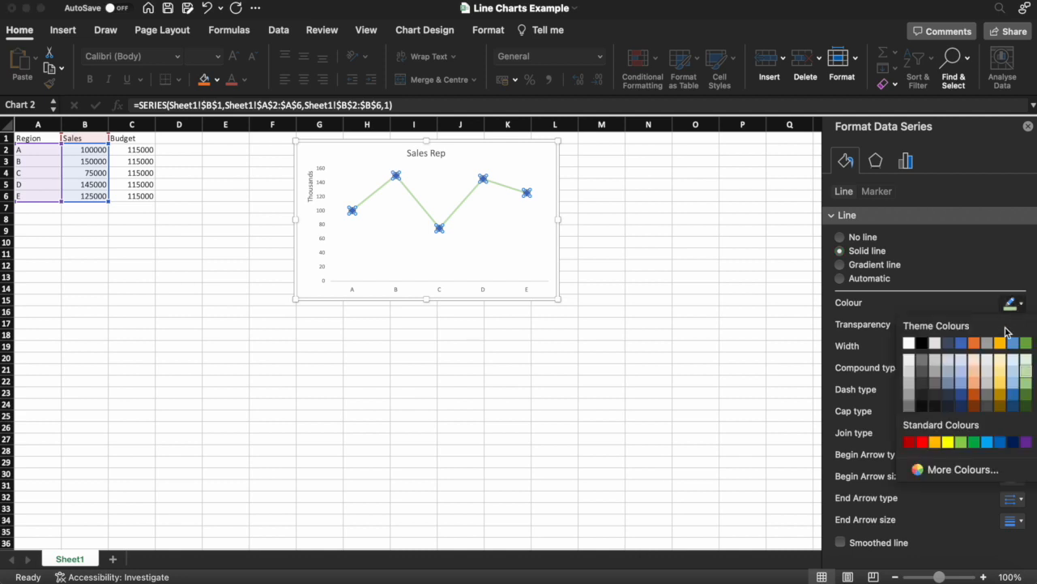
click(1000, 344)
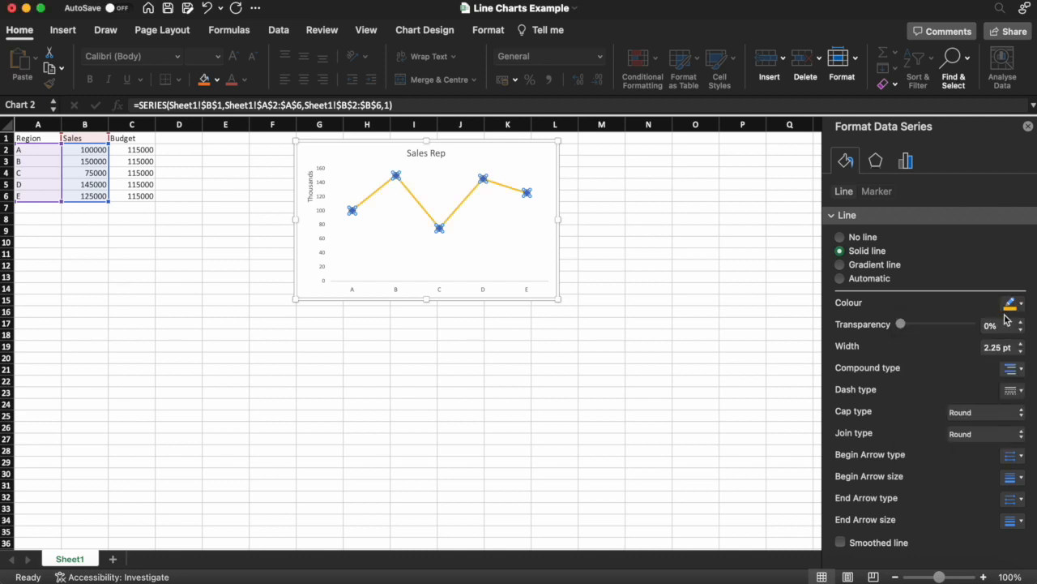
click(1013, 307)
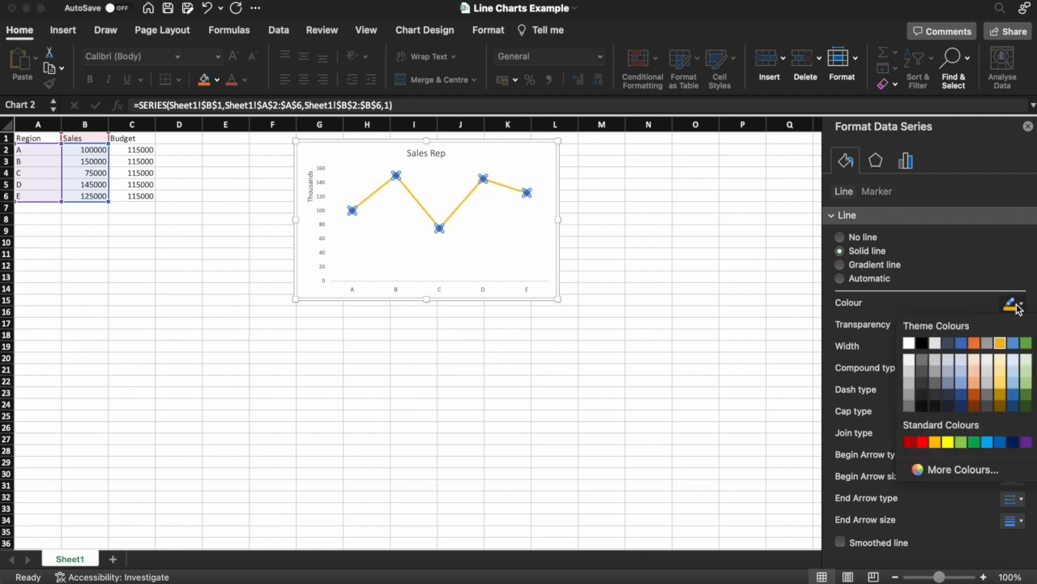
click(963, 346)
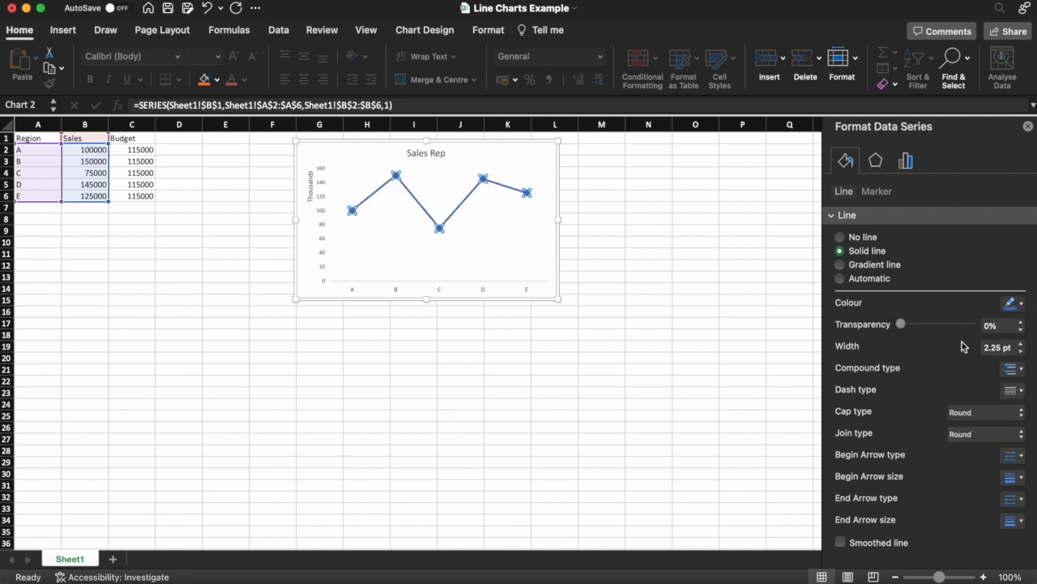
Set the border colour of the Sales series markers to orange and show the marker options
click(877, 190)
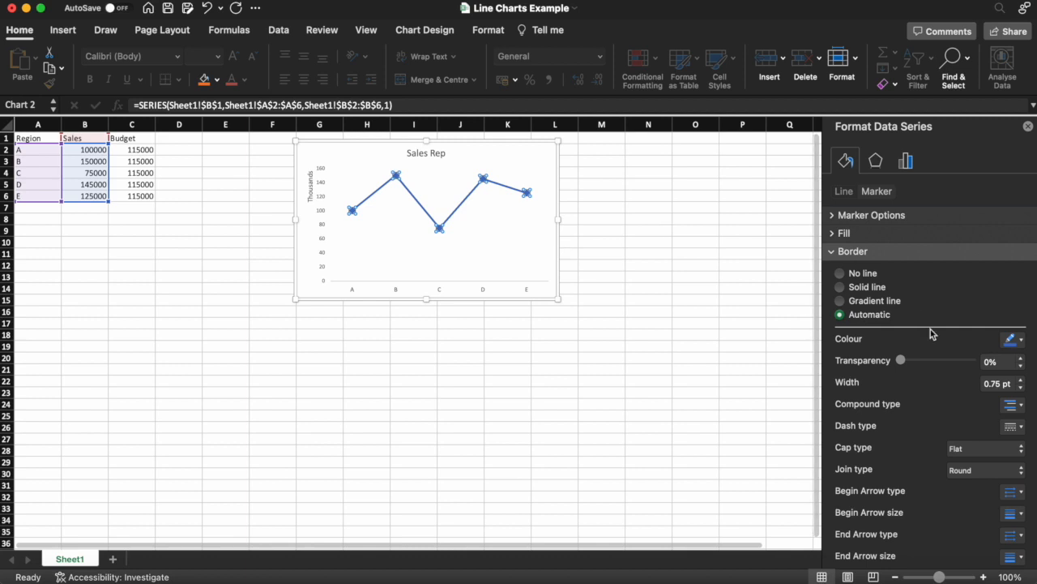
click(1010, 340)
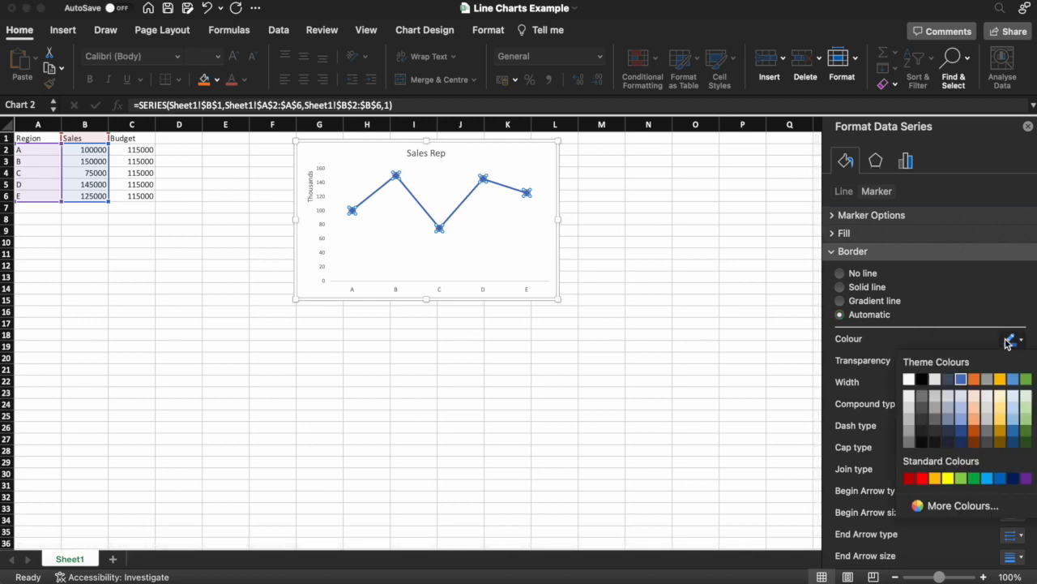
click(974, 380)
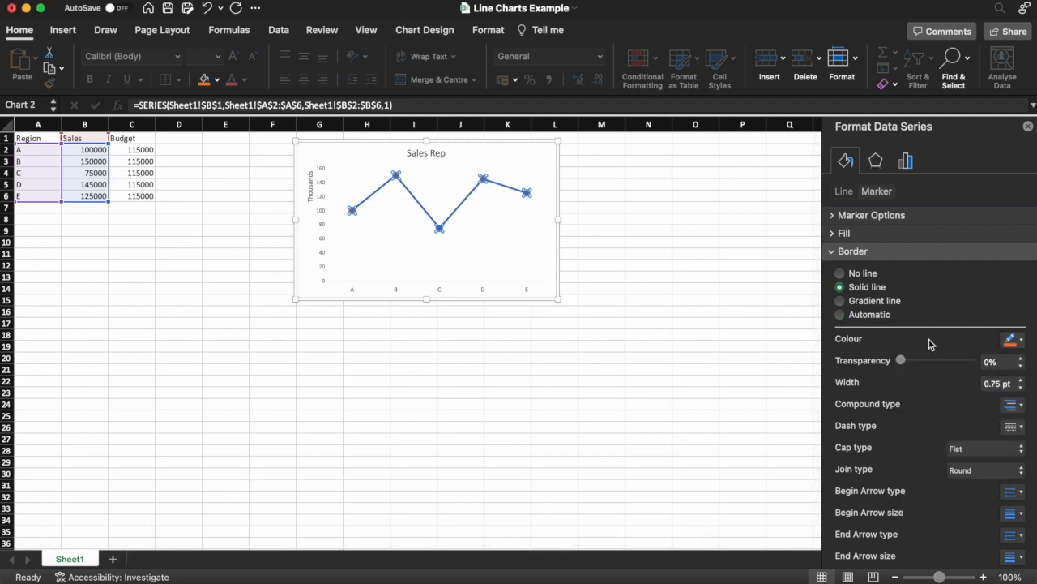
click(889, 218)
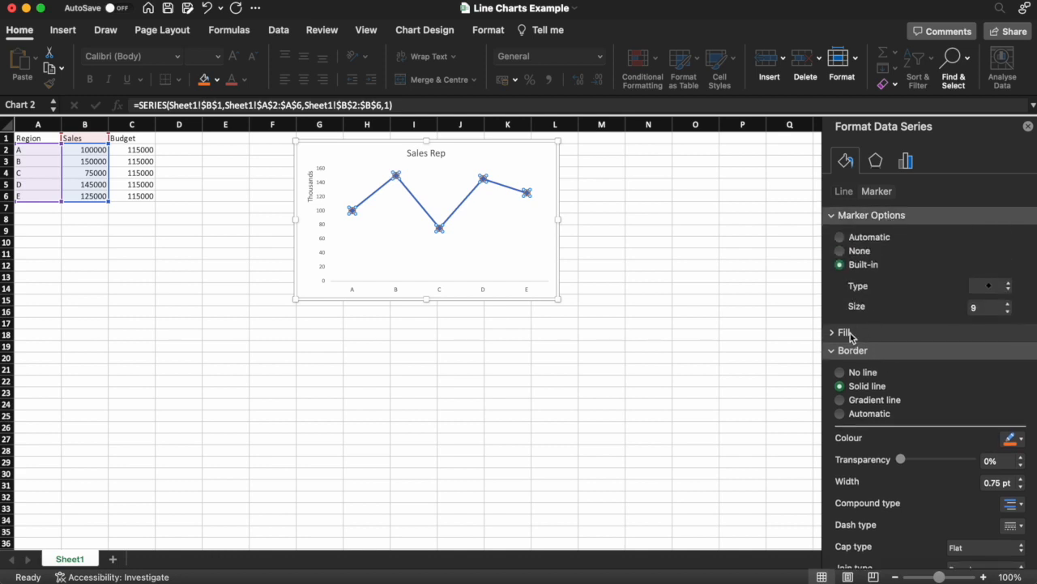
Fill the Sales series markers with solid orange and deselect the chart
click(847, 333)
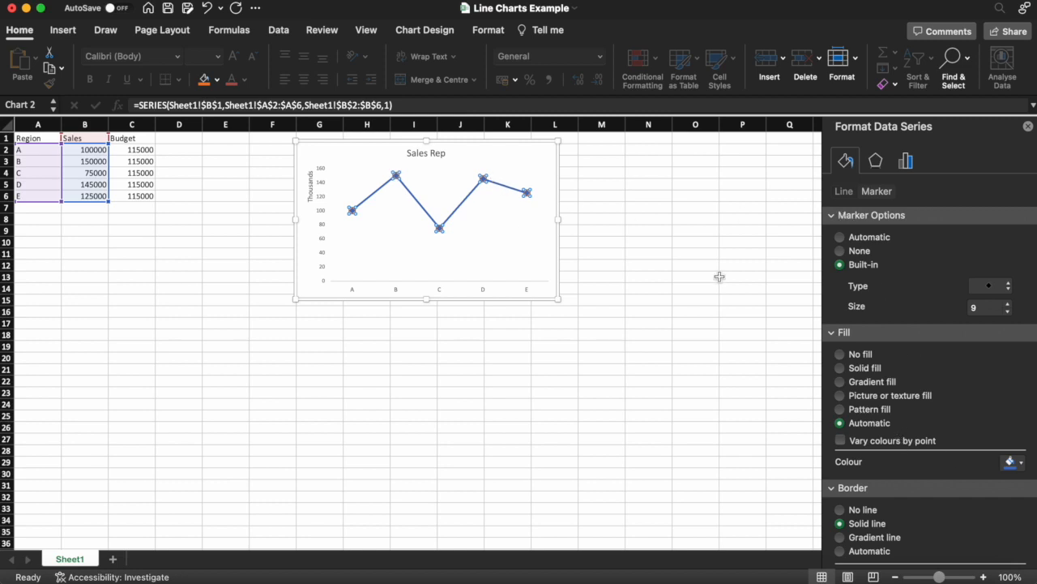
click(1013, 464)
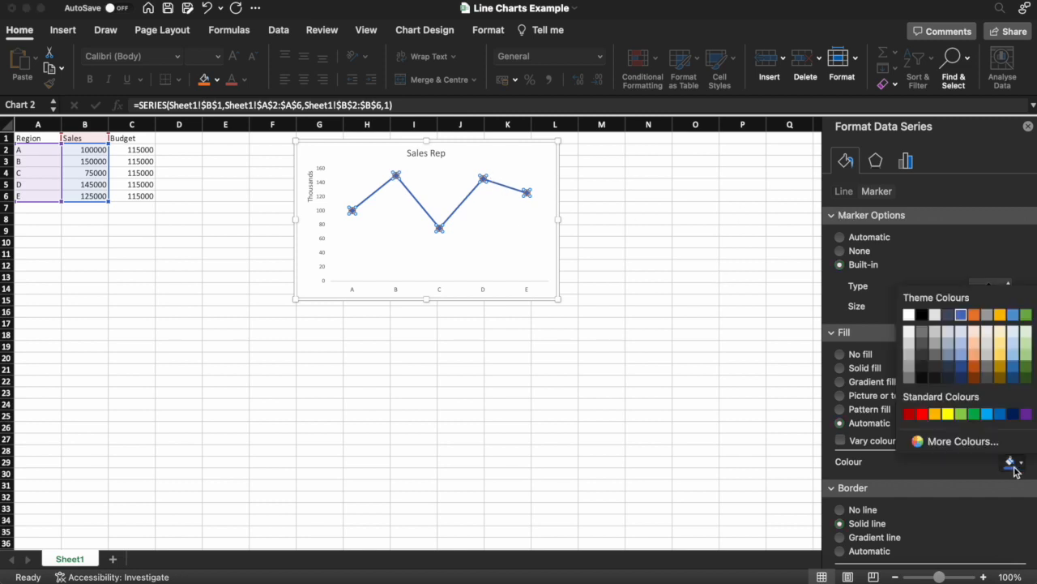
click(975, 314)
click(445, 278)
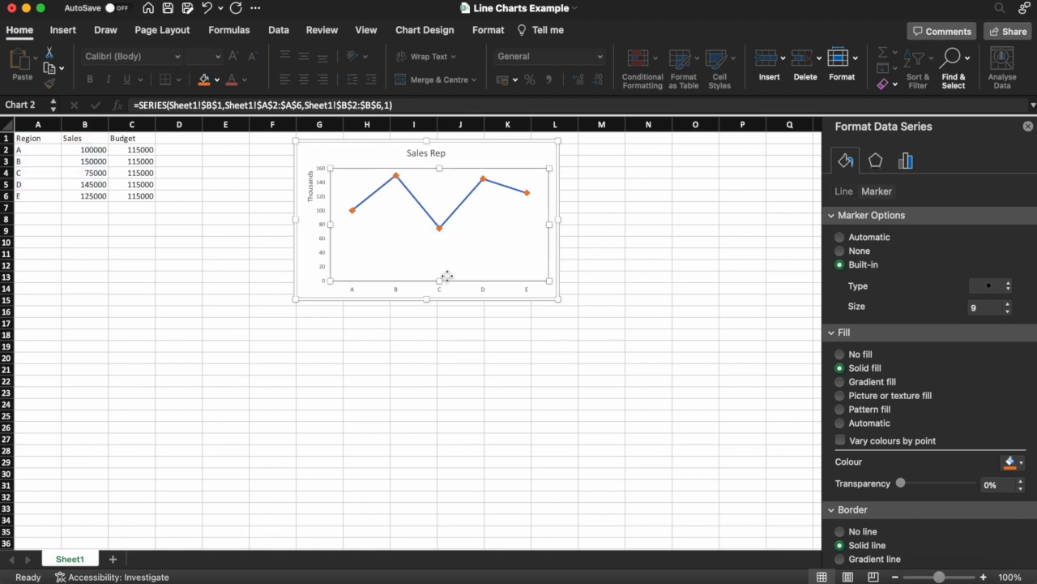
click(593, 339)
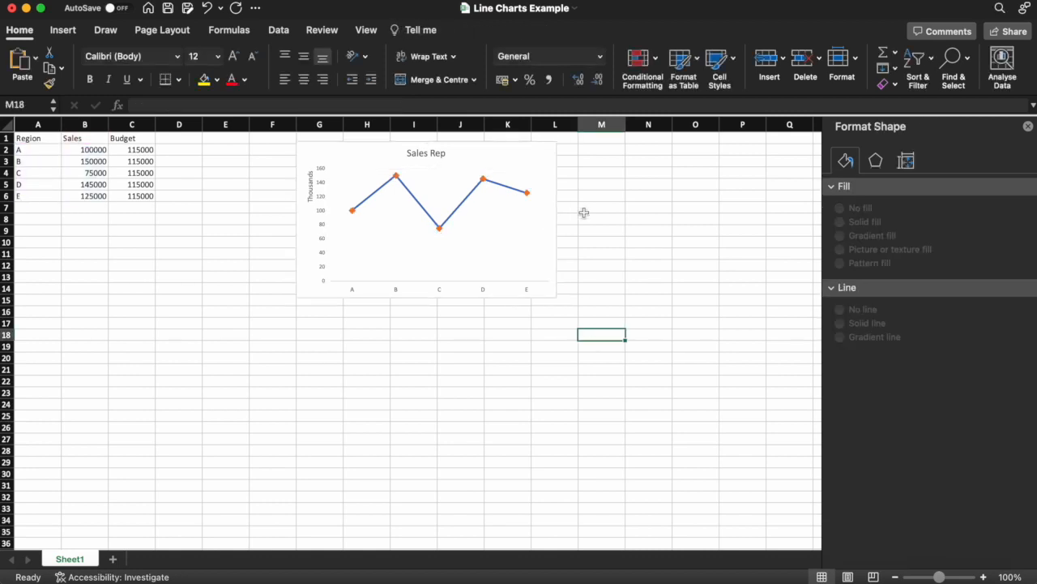
Turn on the smoothed line option for the Sales series and check the curve on the chart
mouse_move(474, 202)
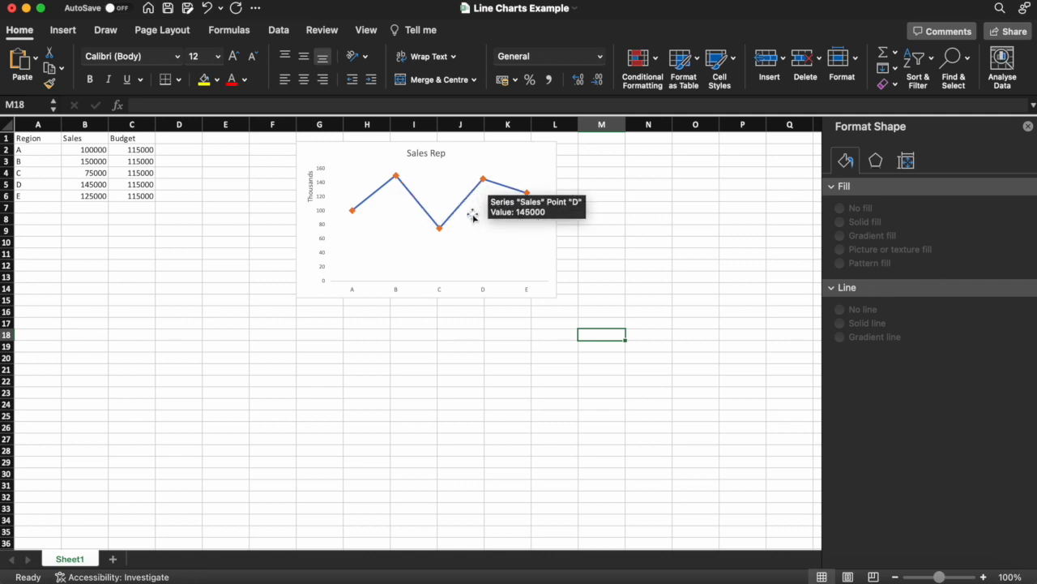
click(384, 188)
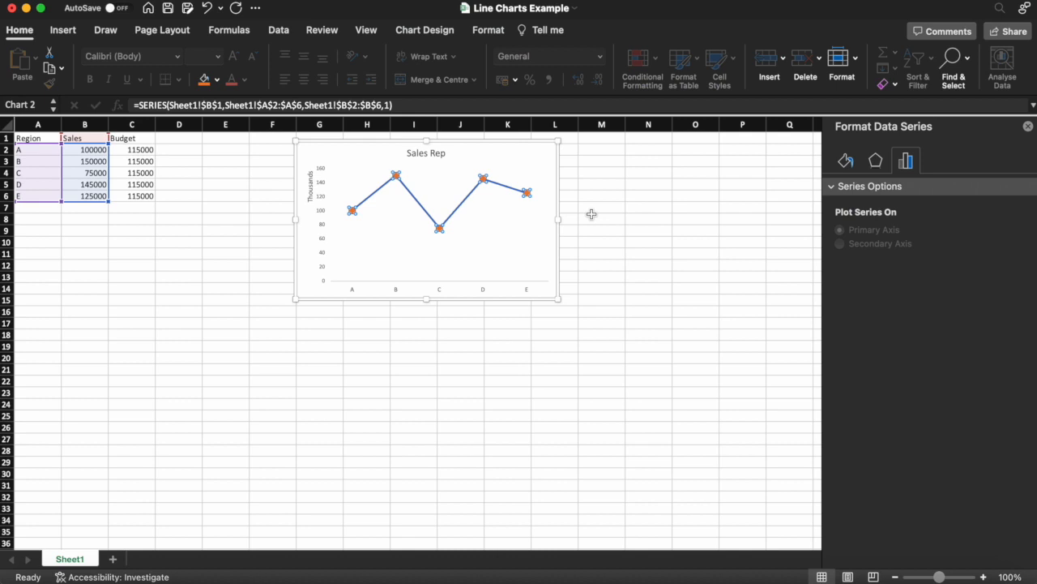
click(846, 166)
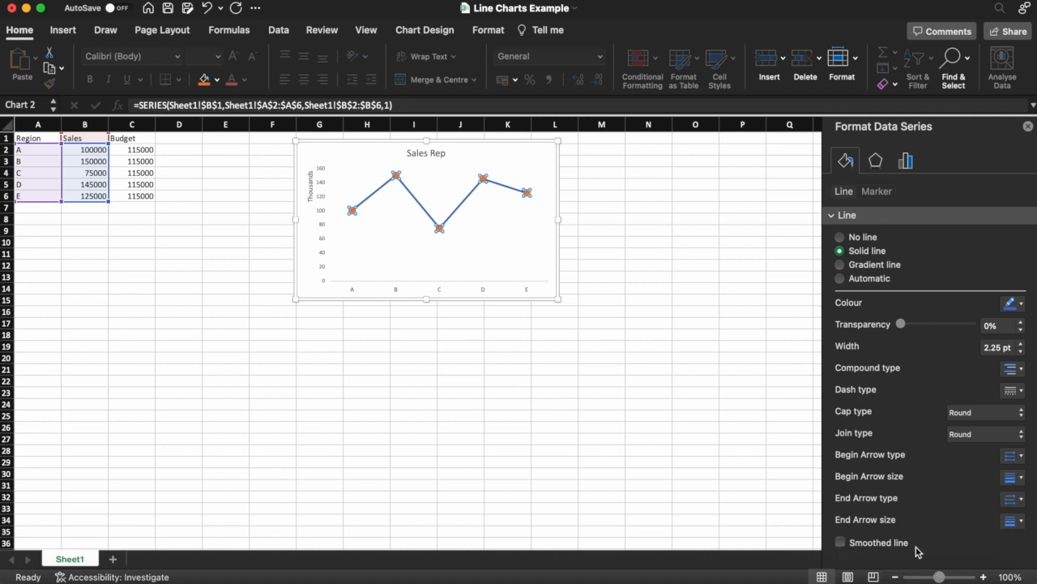
click(842, 542)
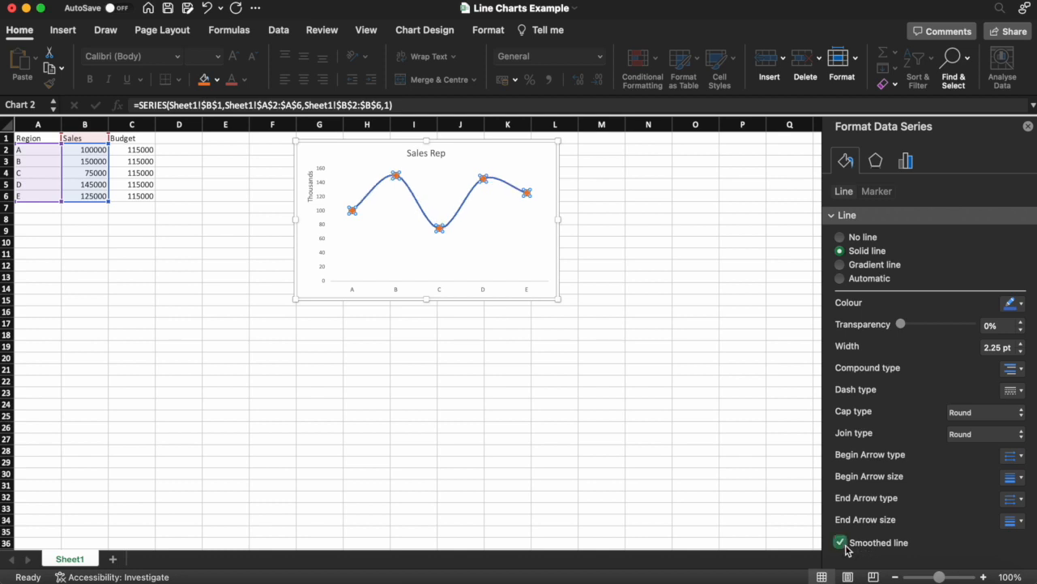
click(409, 370)
mouse_move(372, 191)
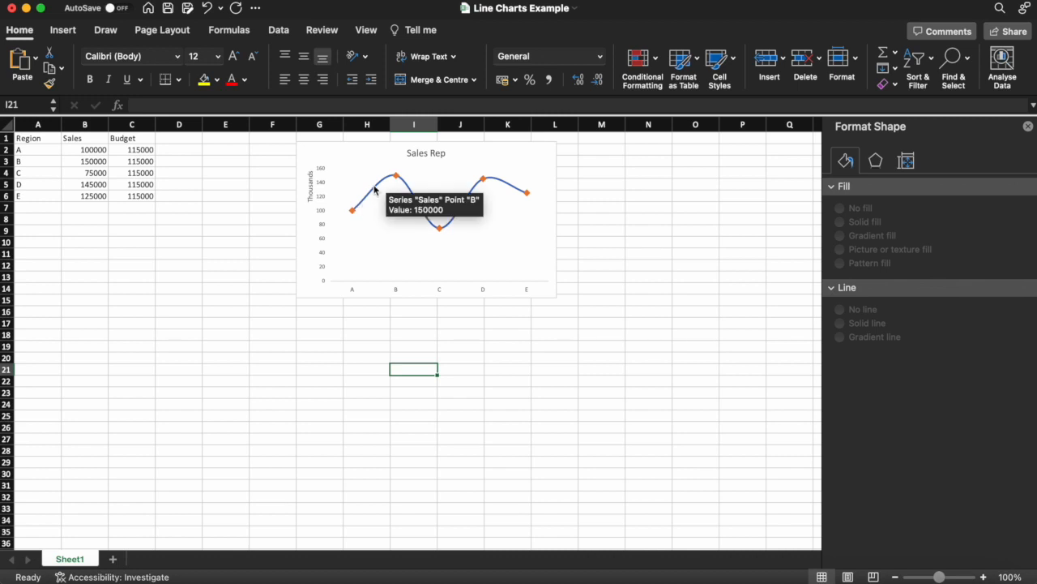
mouse_move(425, 222)
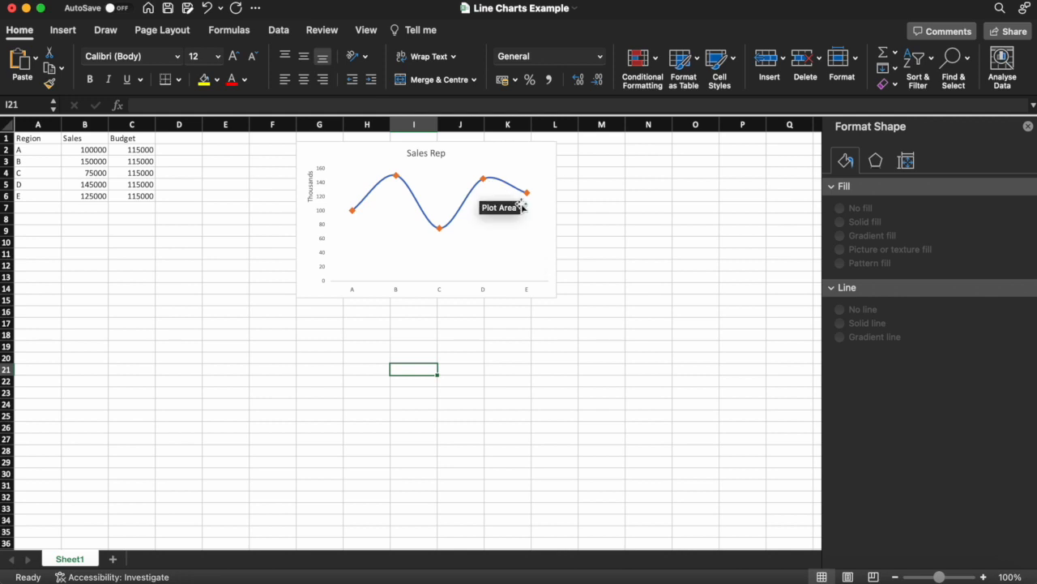
Turn off the smoothed line option for the Sales series and deselect the chart
click(470, 243)
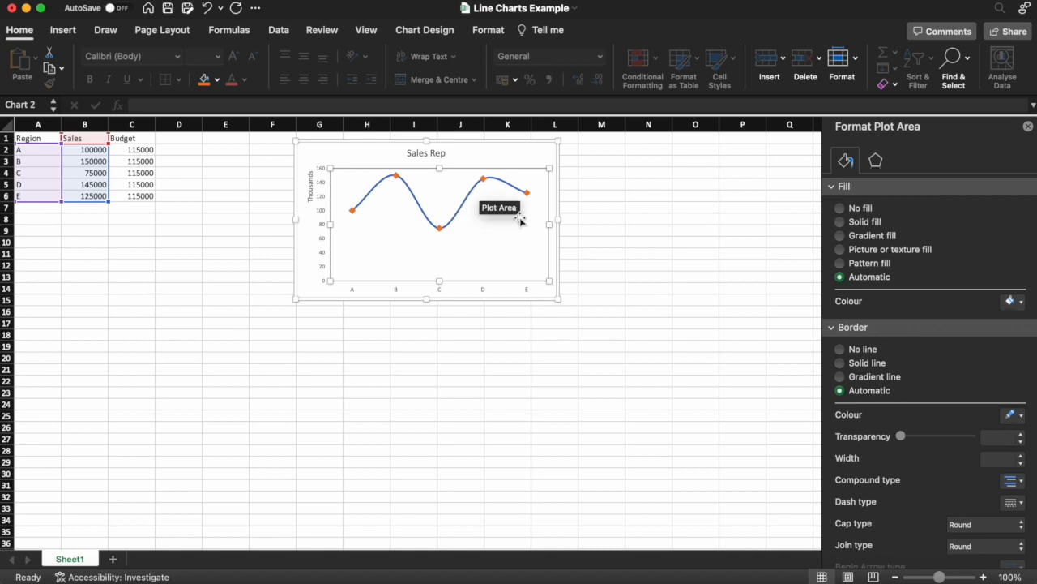
click(553, 157)
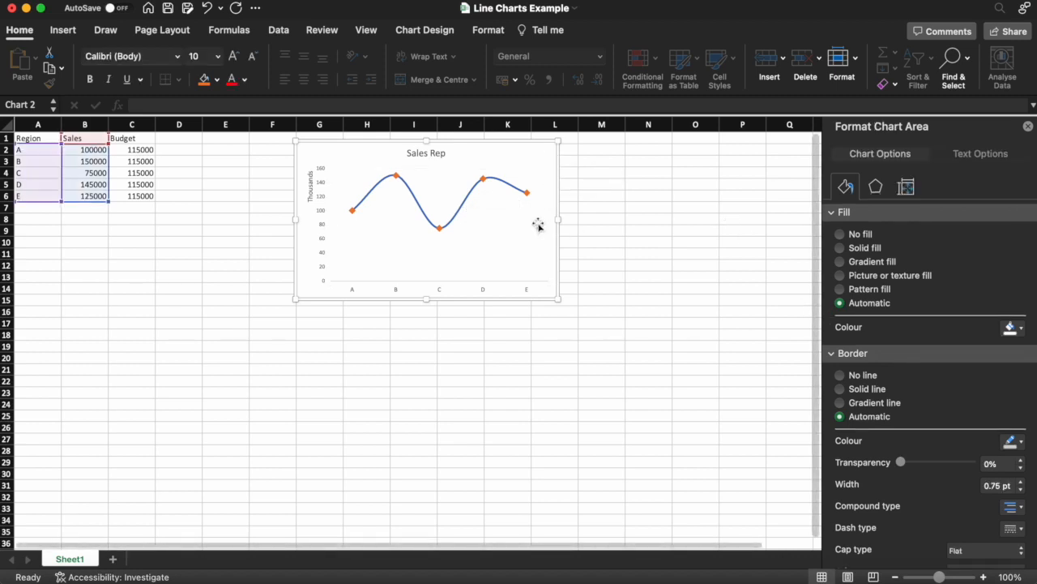
click(468, 204)
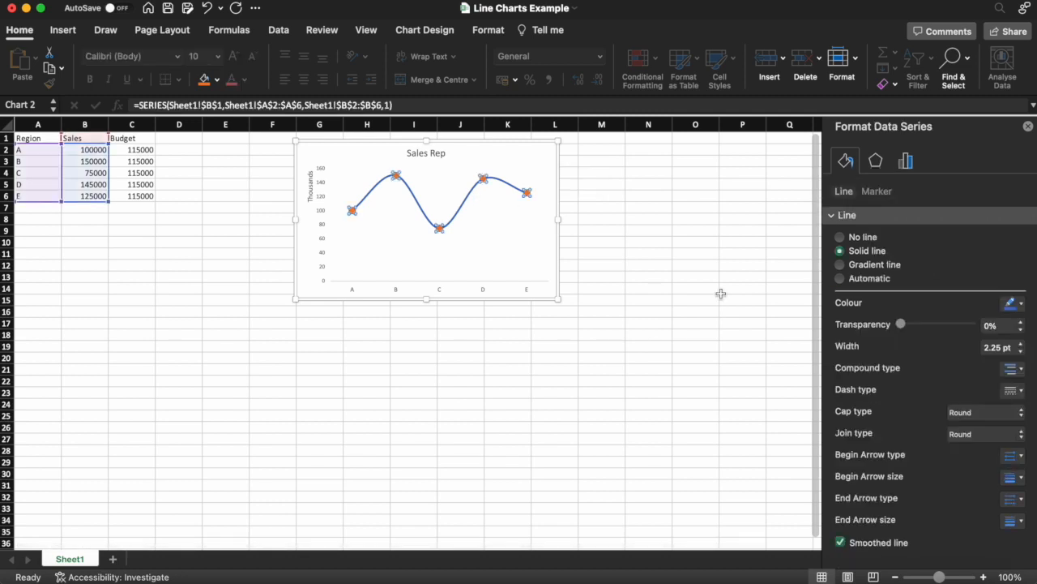
click(842, 543)
click(271, 350)
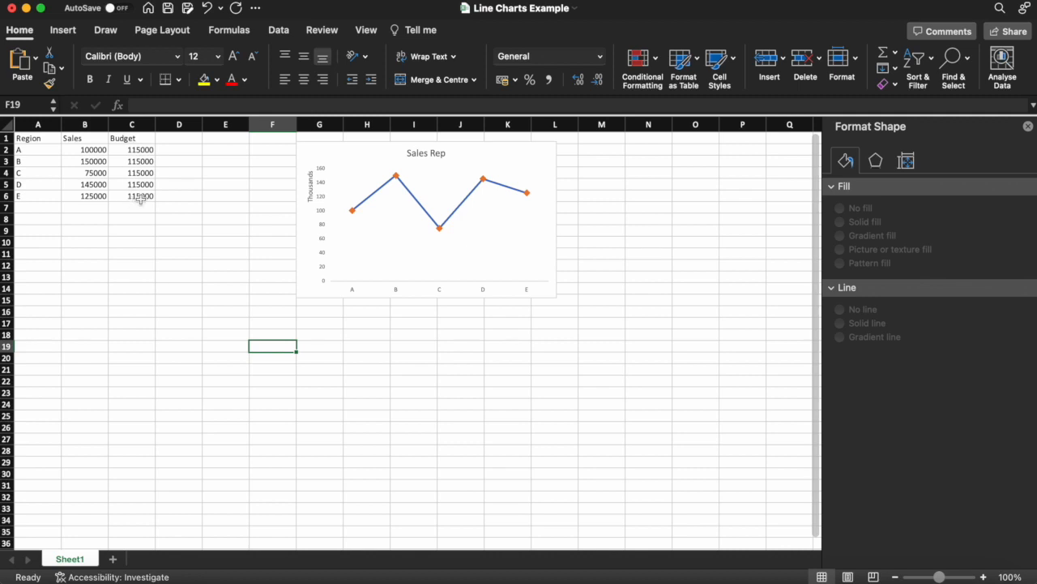
Extend the Sales Rep chart's data range to Sheet1 A1:C6 so that it includes the Budget series
click(359, 155)
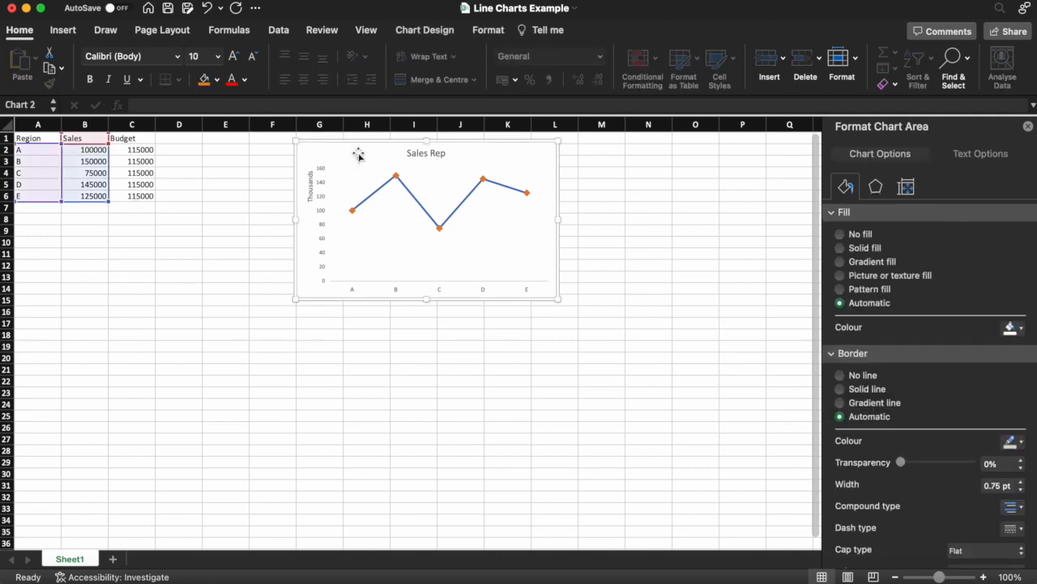
right_click(357, 166)
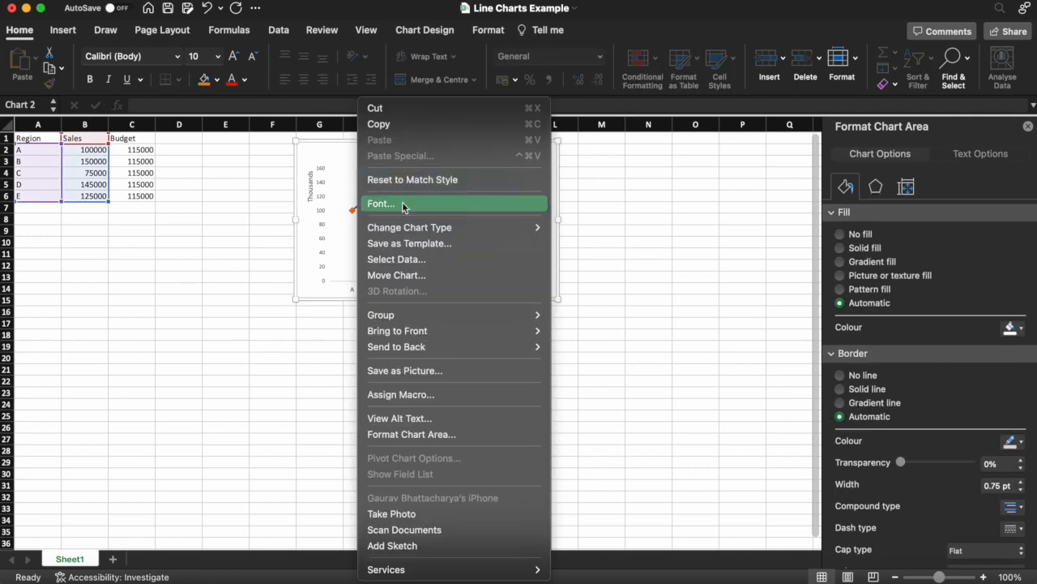
click(429, 260)
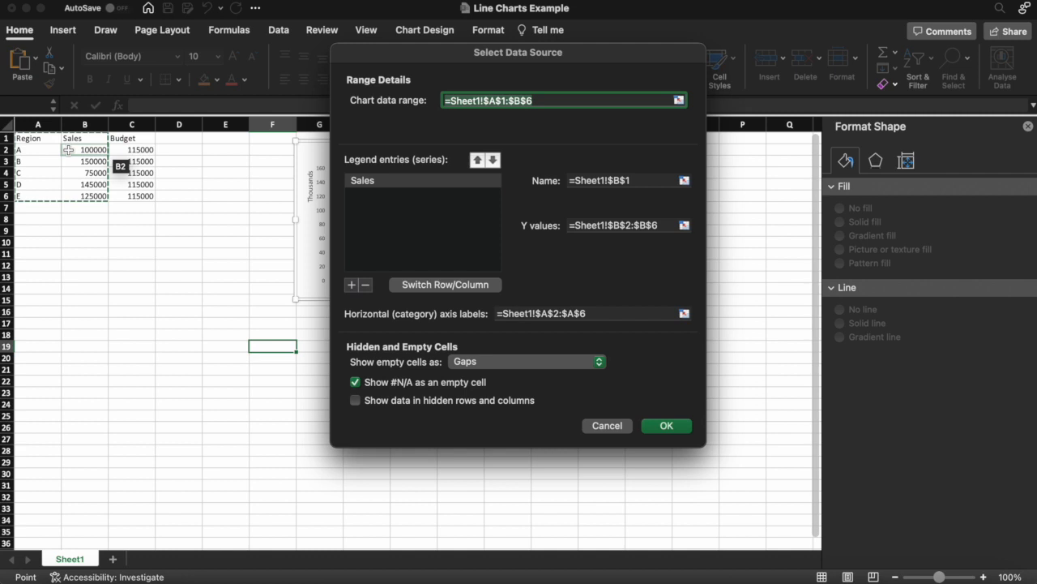
drag(47, 140, 135, 197)
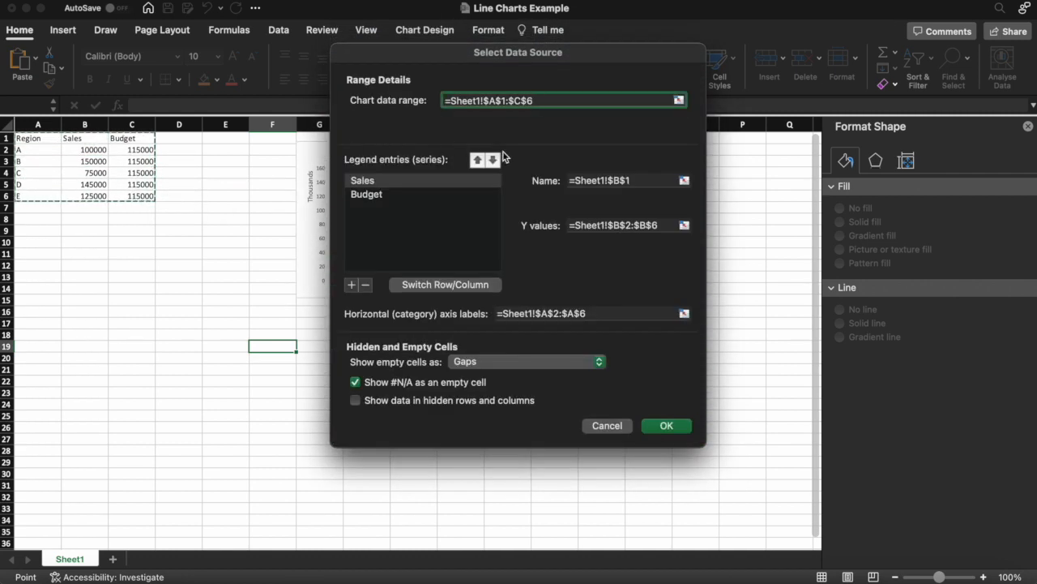
click(666, 427)
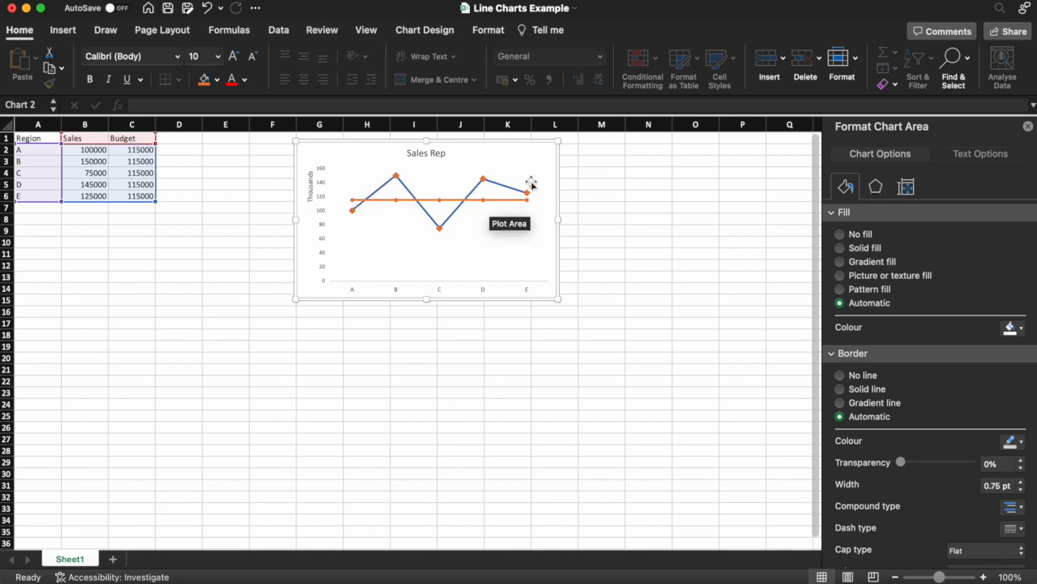
Add a legend at the bottom of the Sales Rep chart
click(425, 30)
click(38, 63)
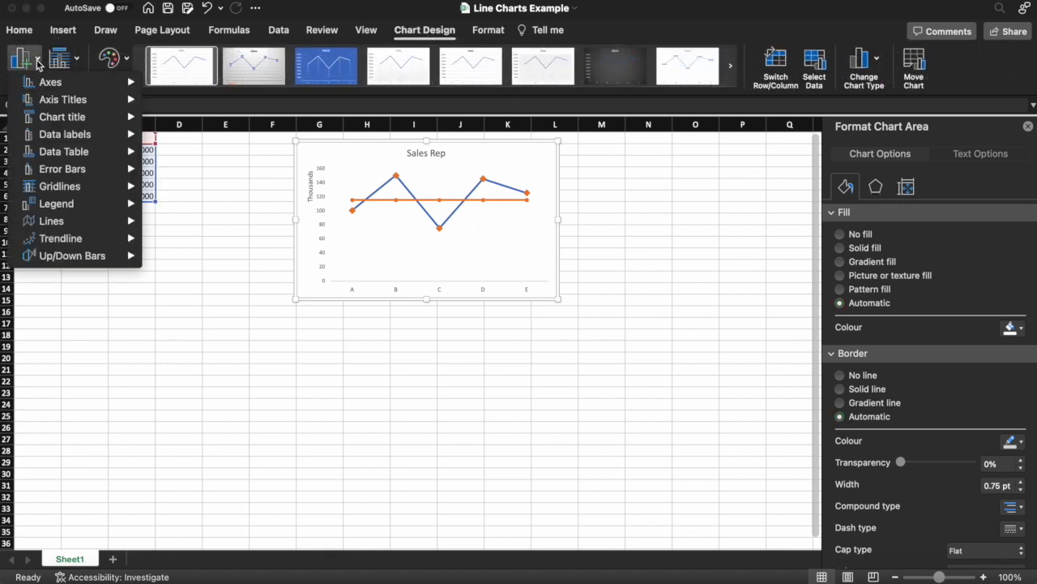
mouse_move(67, 209)
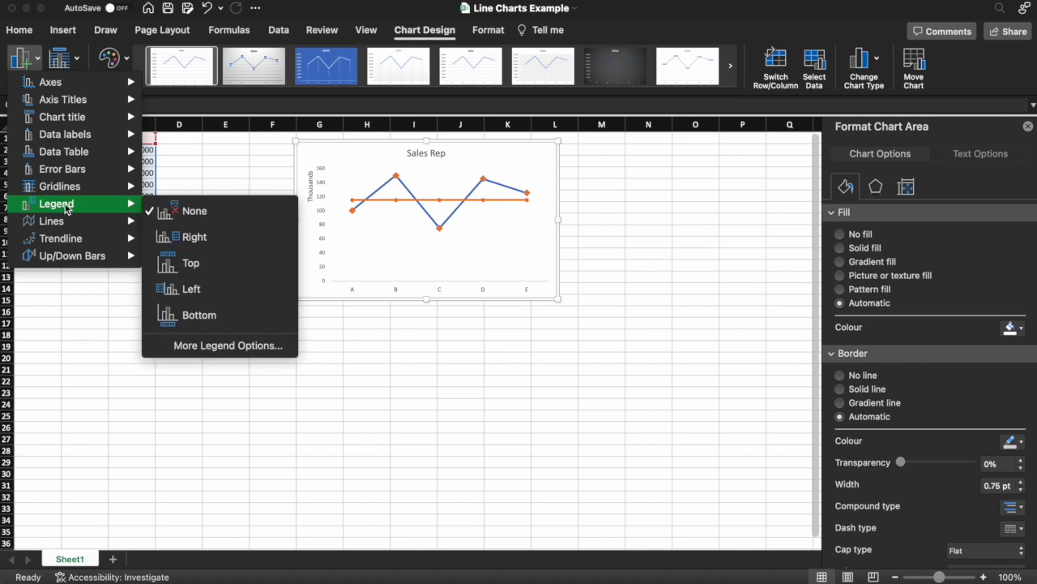
click(217, 317)
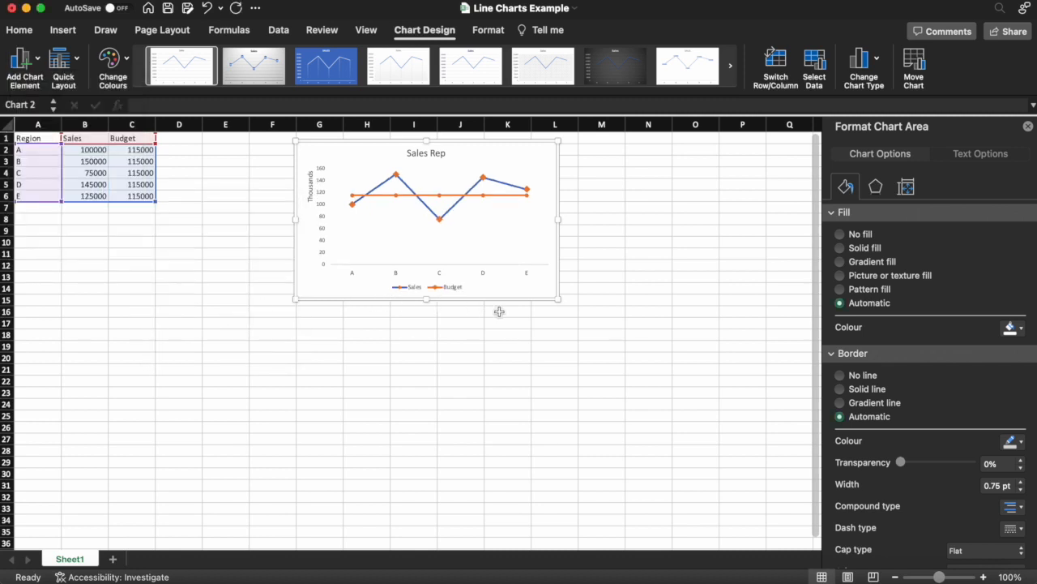
Enlarge the Sales Rep chart so that it extends to about column M and row 17, and deselect it
drag(558, 299, 620, 366)
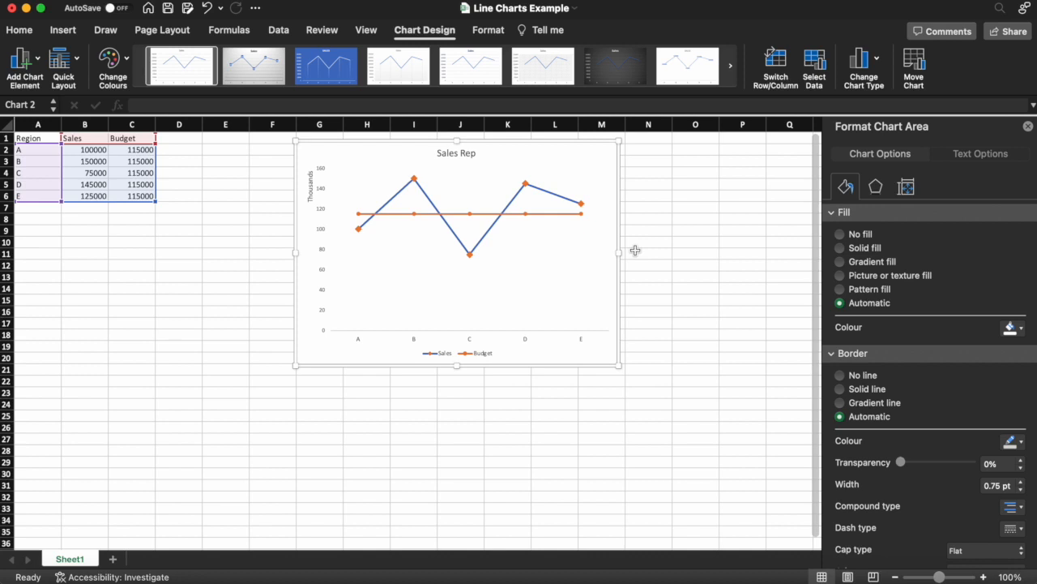
drag(620, 367, 618, 326)
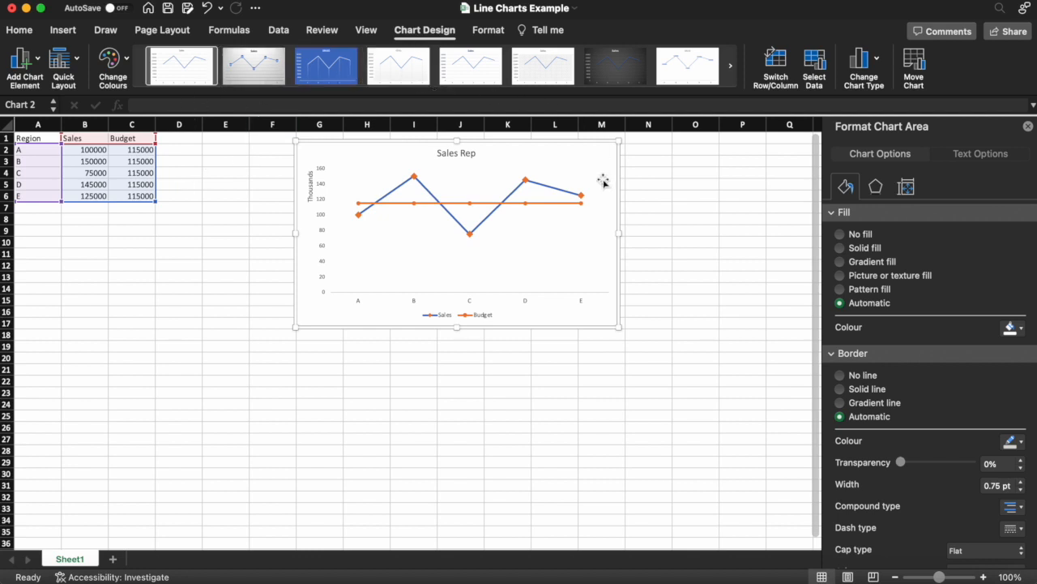
click(25, 32)
click(104, 241)
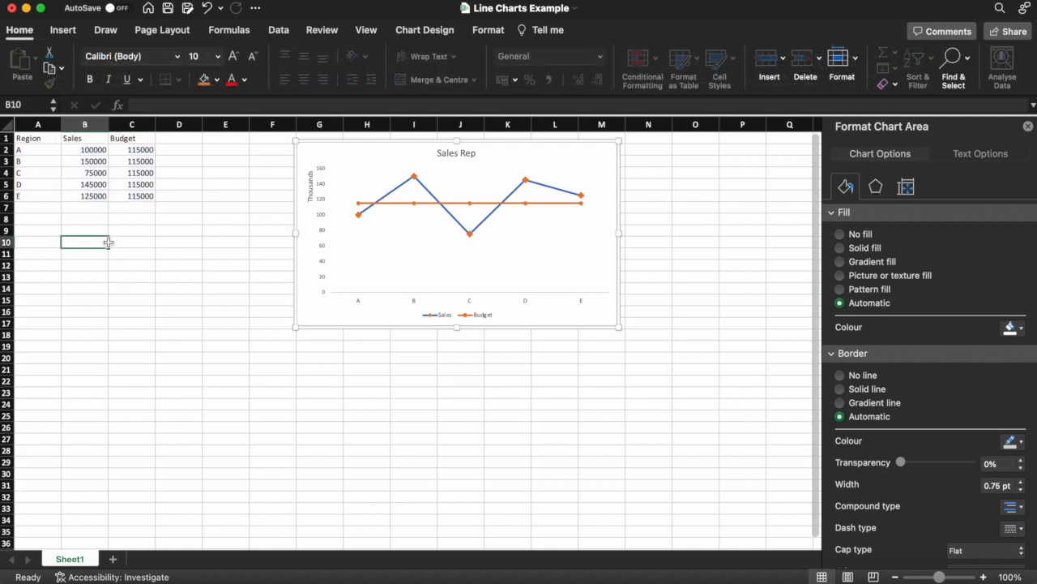
Insert a 2D stacked line chart from the data in A1:C6
drag(41, 138, 135, 201)
click(72, 34)
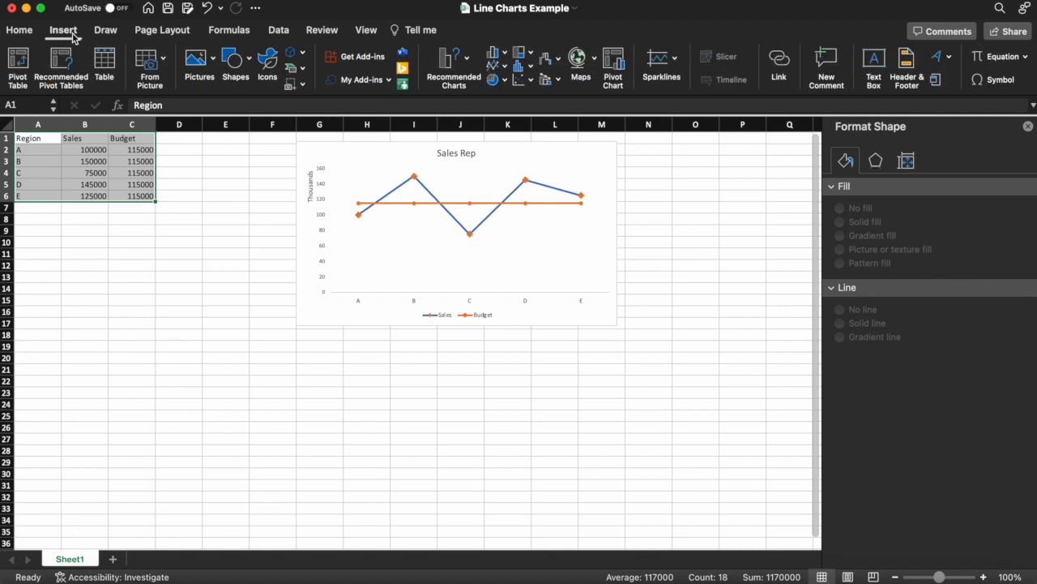
click(504, 68)
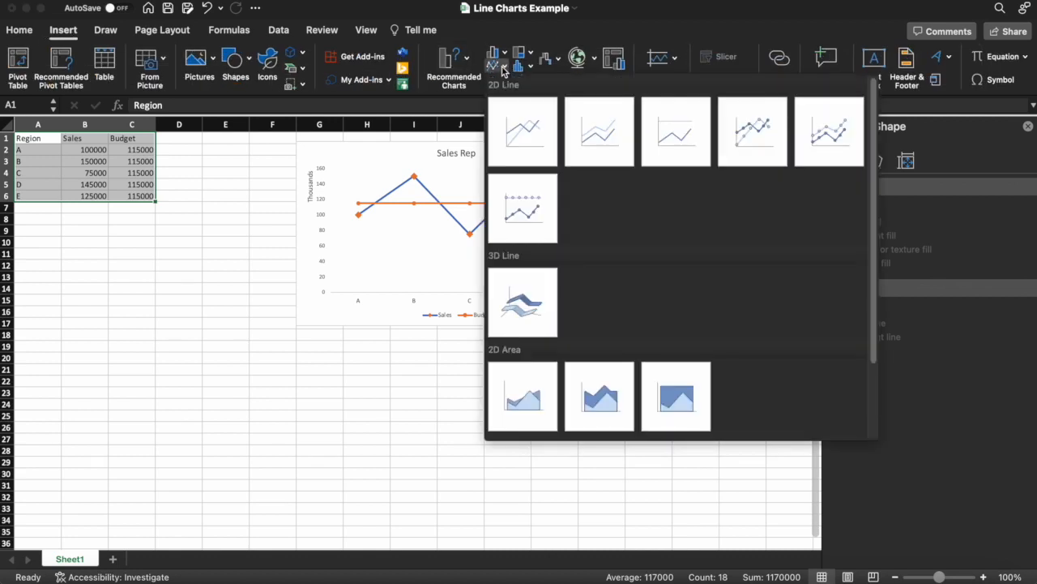
click(598, 123)
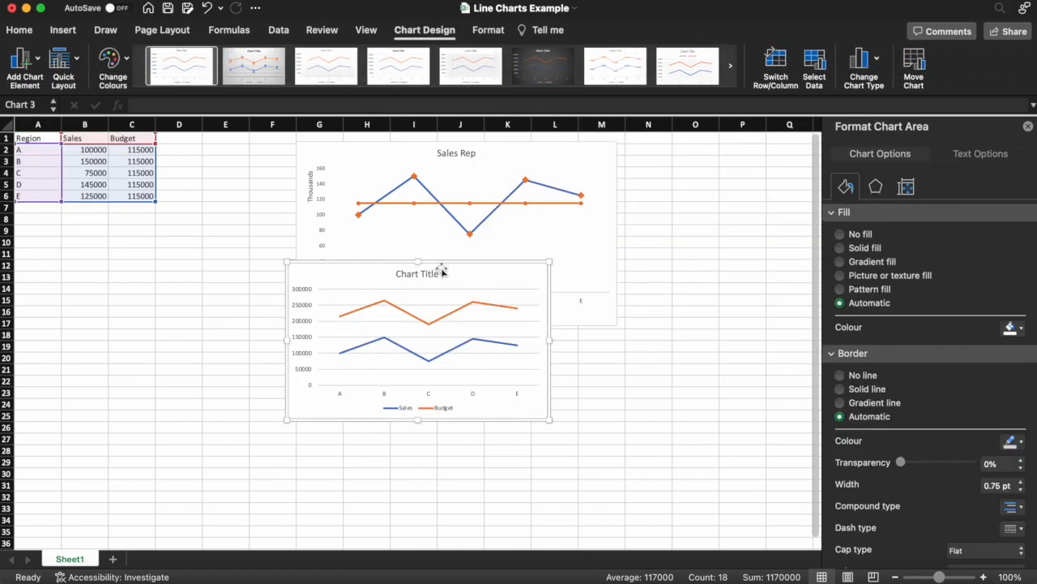
Place the stacked line chart beside the Sales Rep chart at a matching width, and close the formatting pane
drag(380, 265, 390, 338)
drag(558, 491, 618, 503)
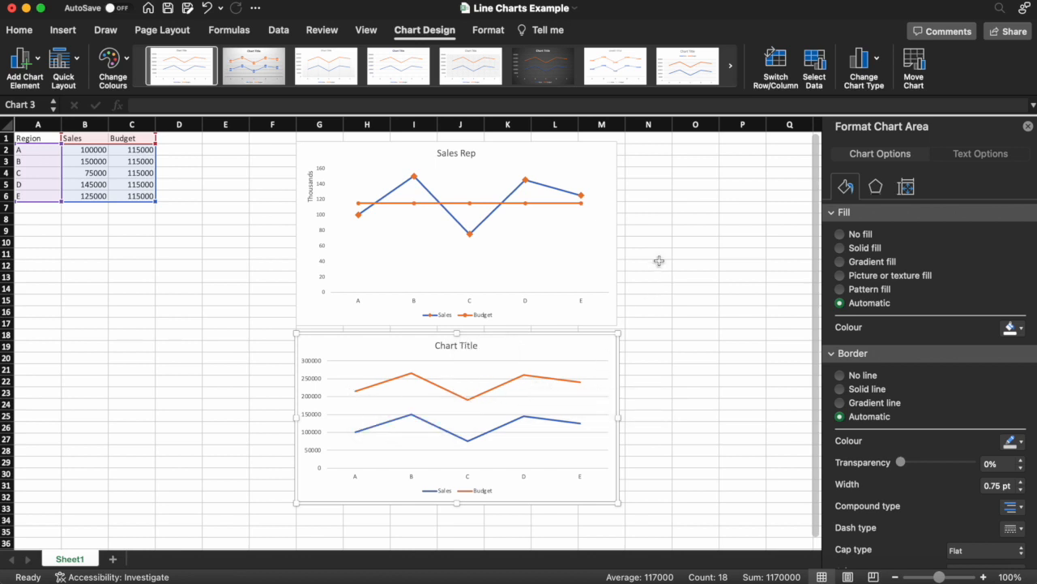
click(225, 300)
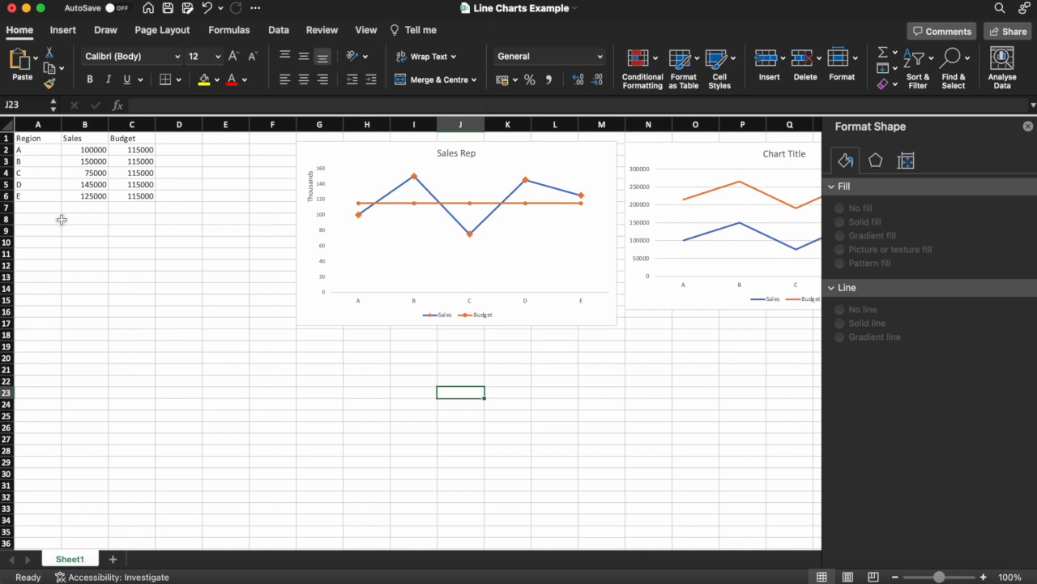
click(1029, 128)
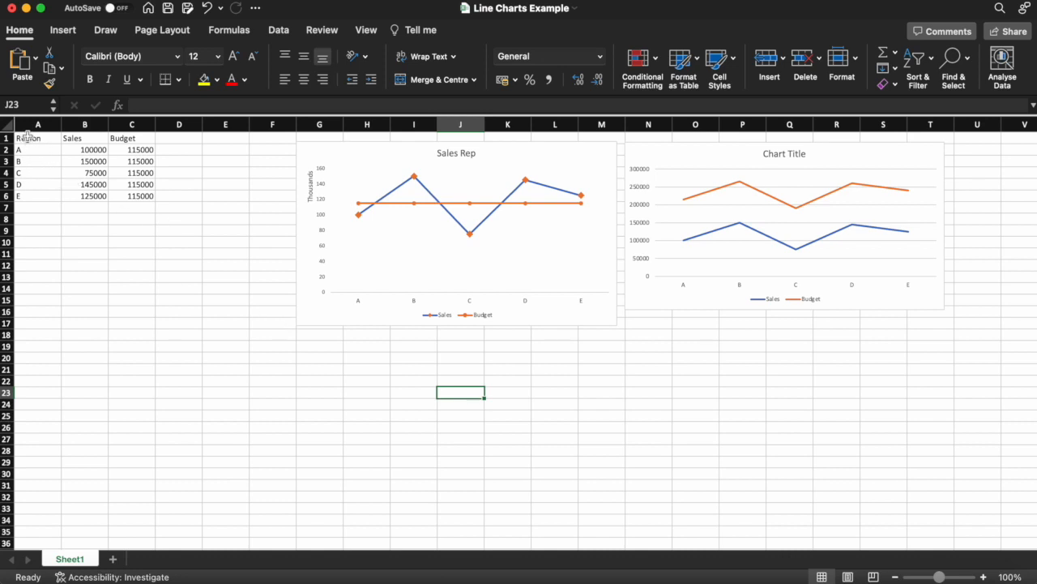
Insert a 2D area chart from the data in A1:C6 and place it below the Sales Rep chart at a matching width
click(60, 33)
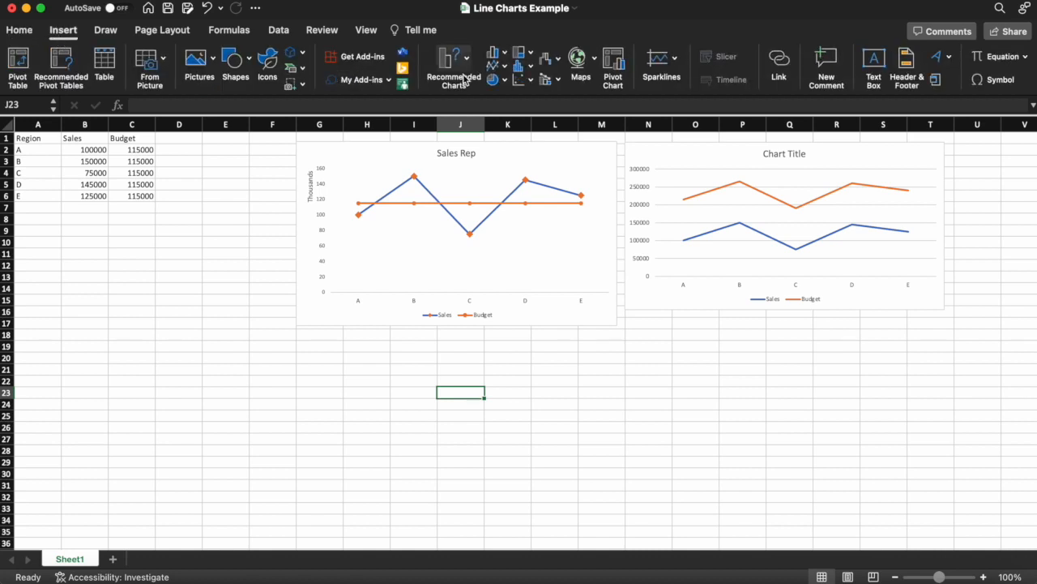
click(39, 139)
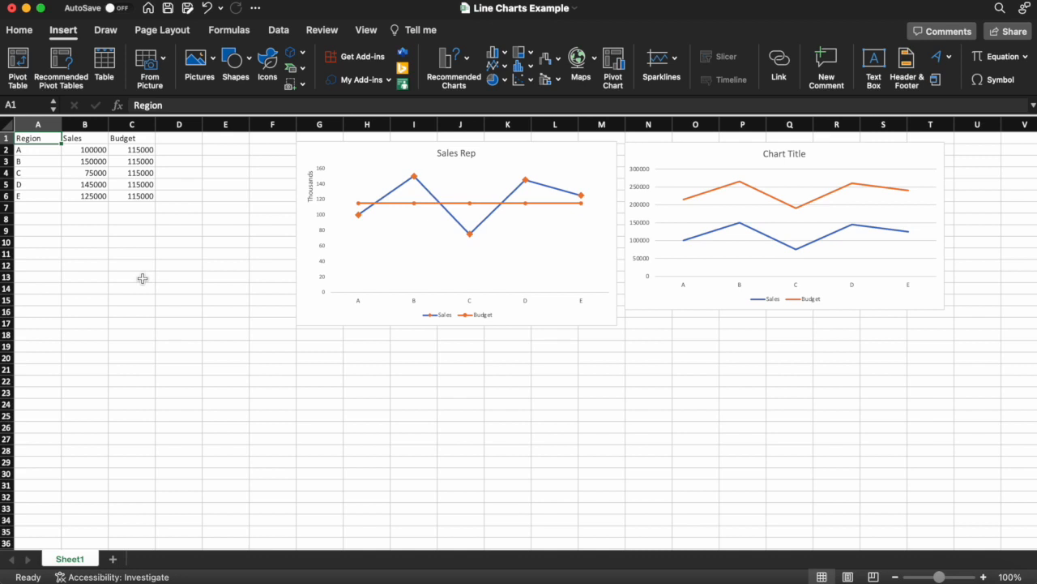
key(shift+Down)
key(shift+Down)
key(shift+Down)
key(shift+Down)
key(shift+Down)
key(shift+Right)
key(shift+Right)
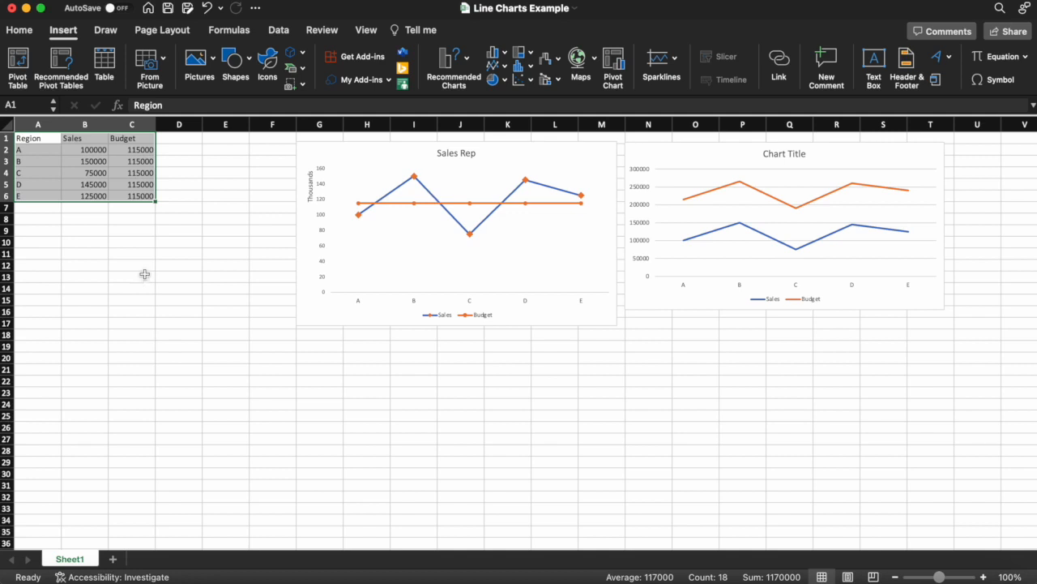
click(495, 68)
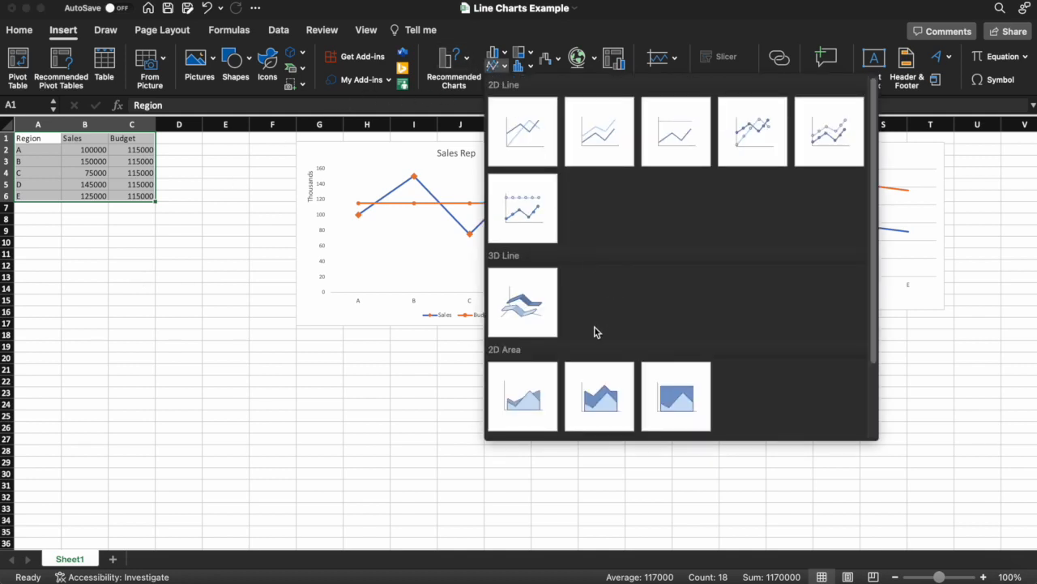
click(519, 393)
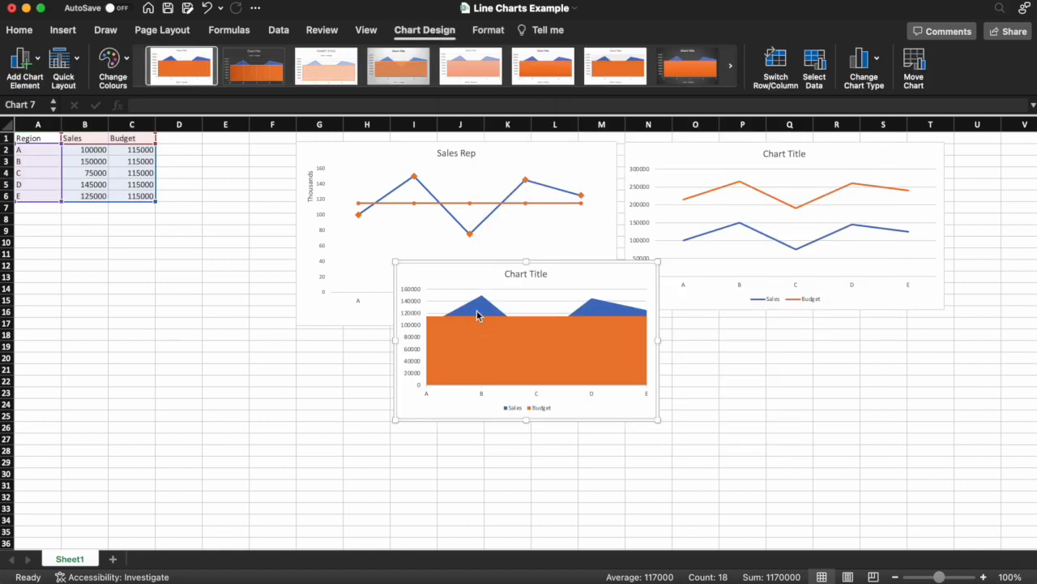
drag(472, 263, 375, 332)
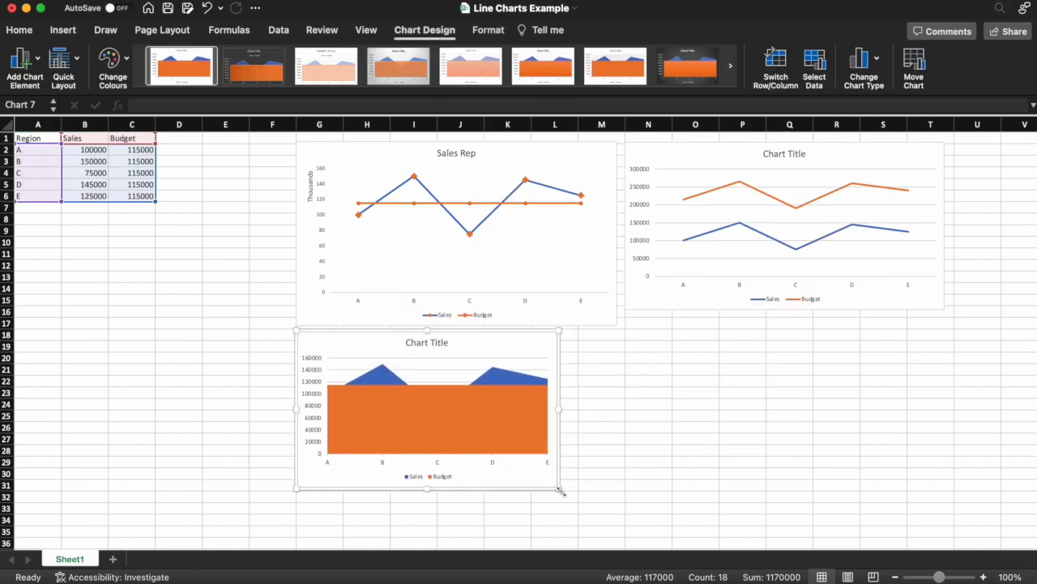
drag(563, 492, 615, 509)
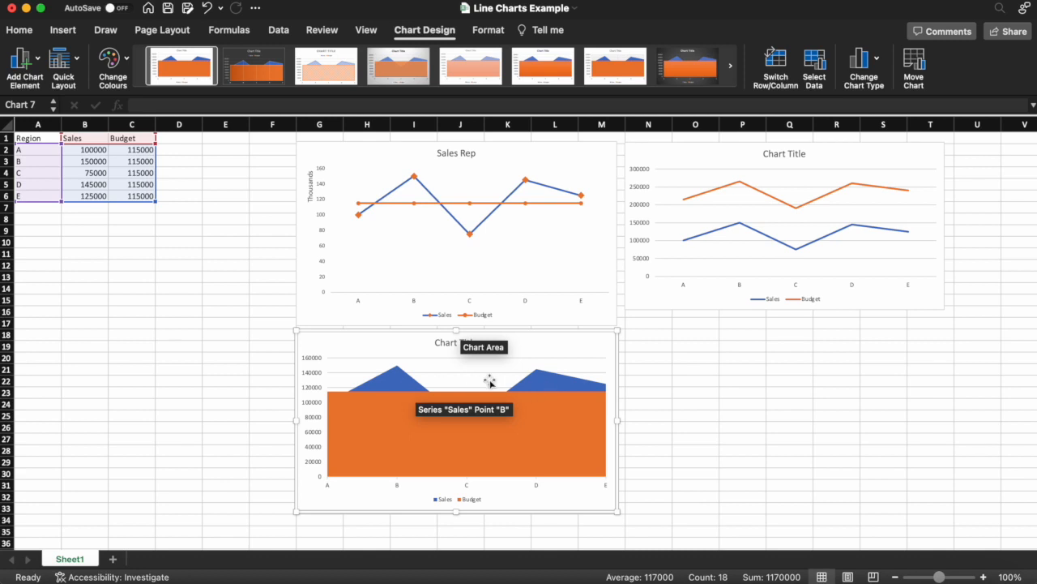
Reorder the area chart's data series so that Budget comes before Sales
right_click(366, 339)
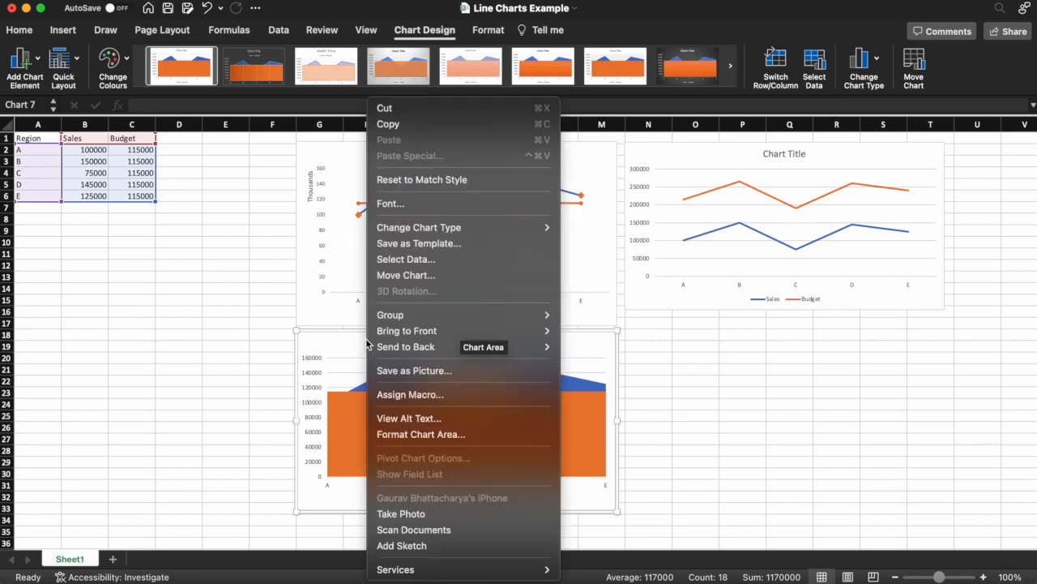
click(439, 258)
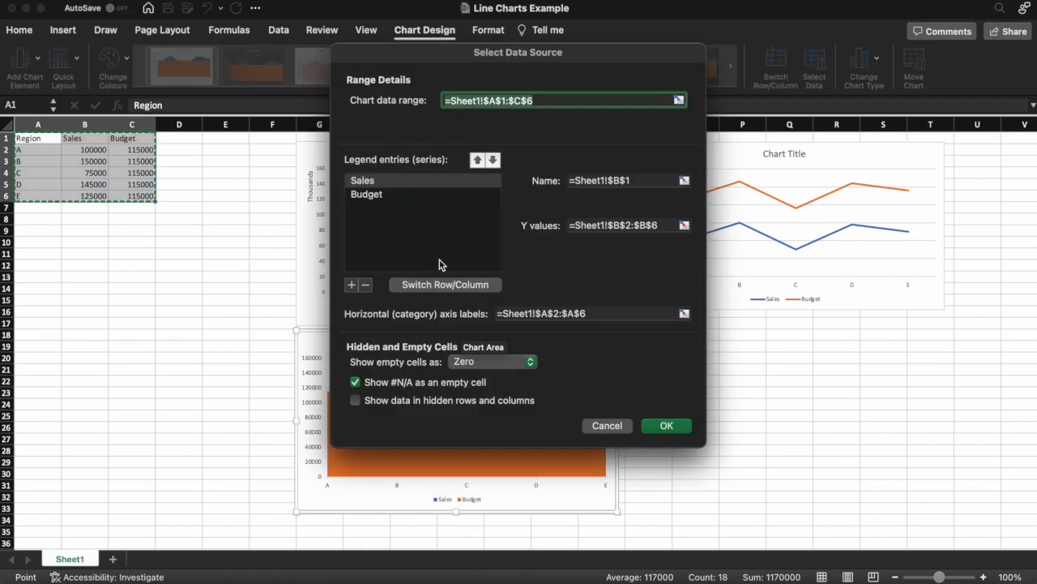
click(381, 199)
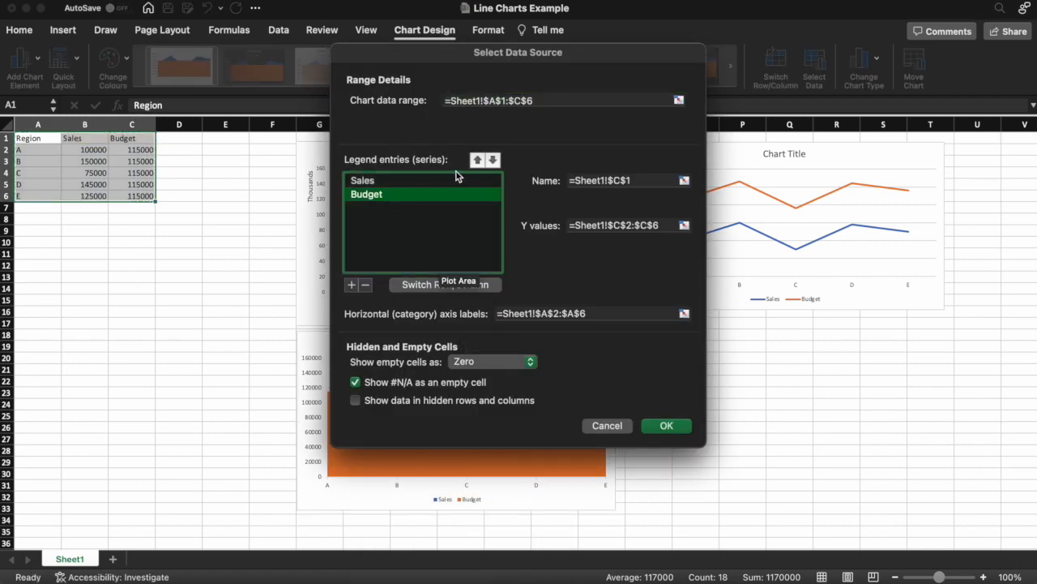
click(478, 162)
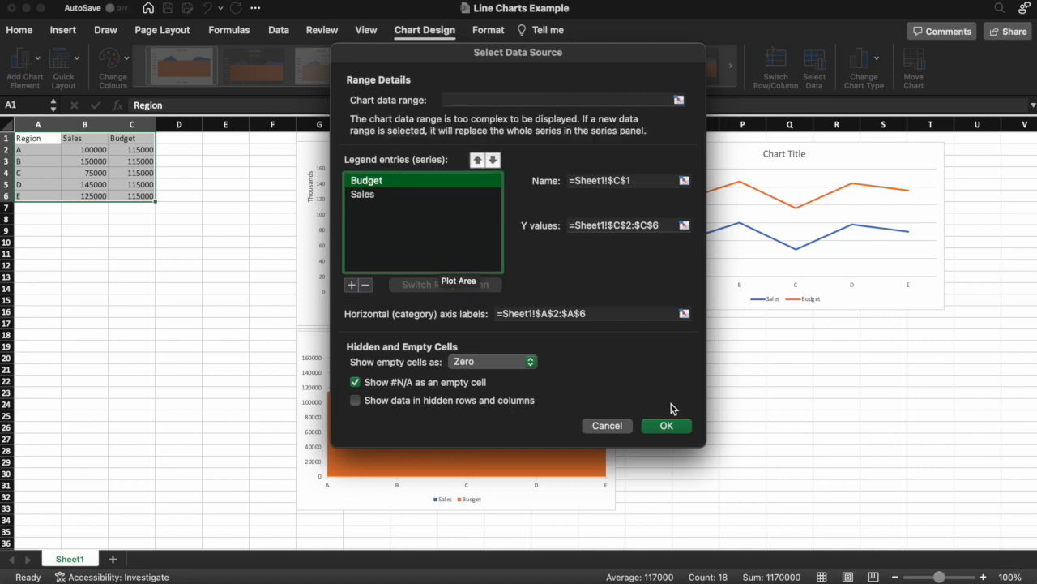
click(666, 425)
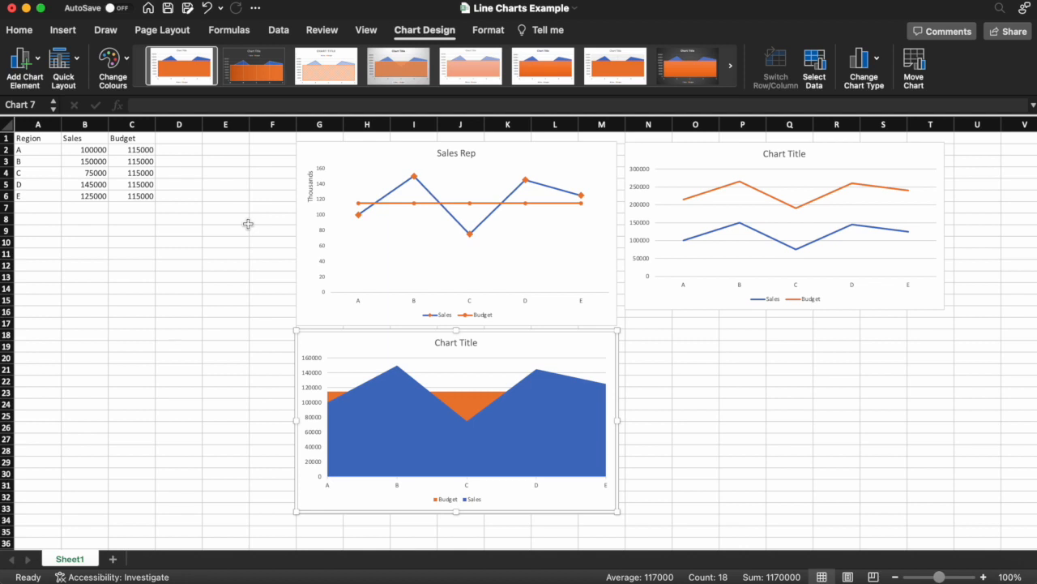
Try several chart styles on the Sales Rep chart, ending with the seventh one, which has an uppercase title and values on the lines
click(312, 143)
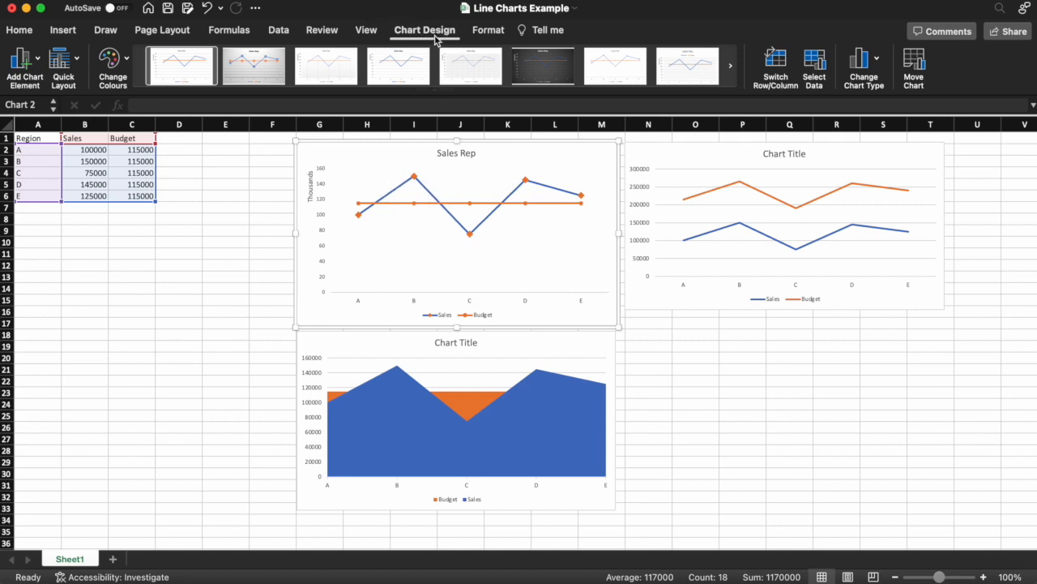
click(729, 71)
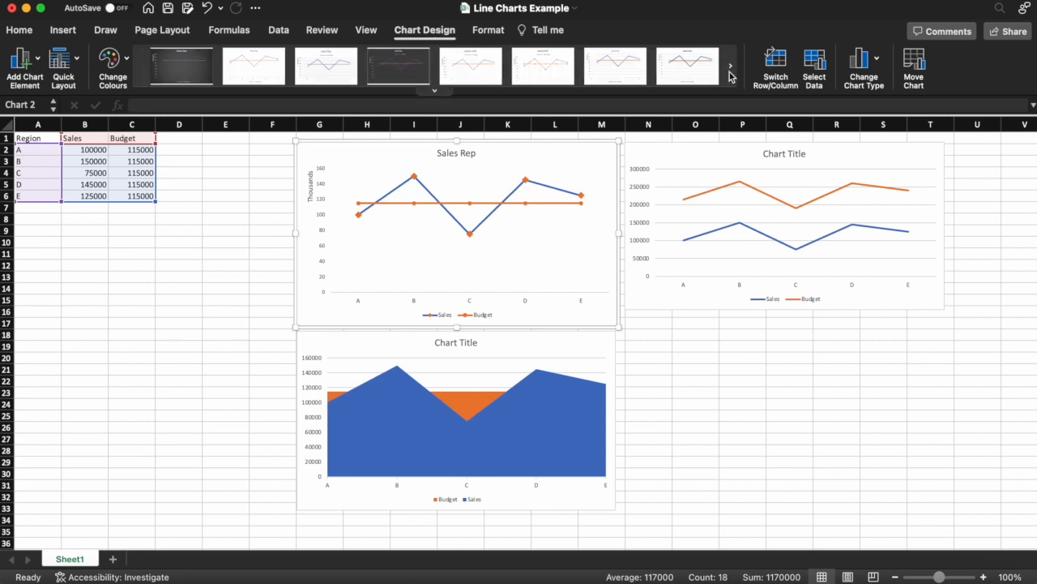
click(434, 91)
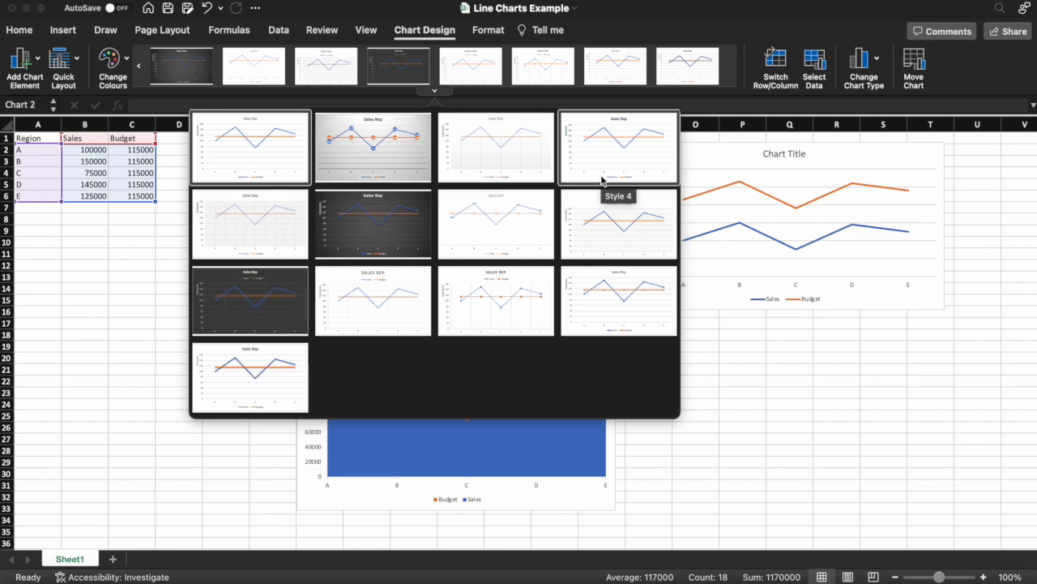
click(273, 157)
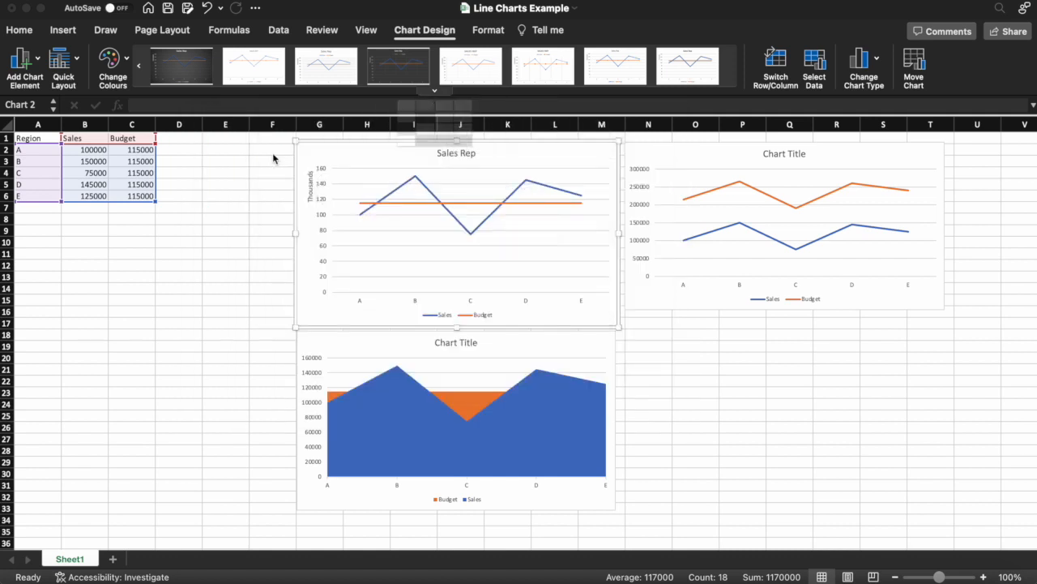
click(195, 79)
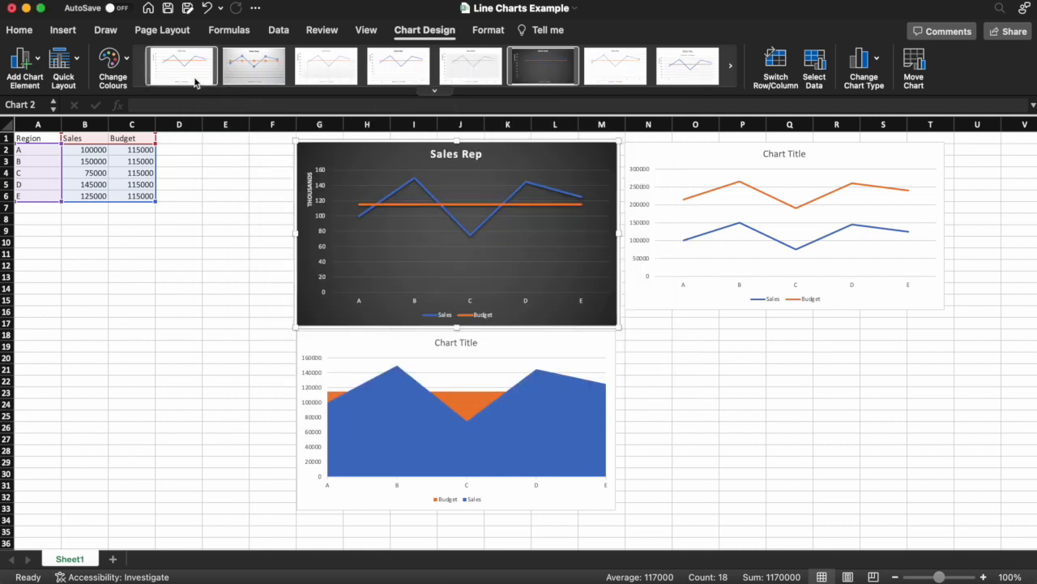
click(260, 79)
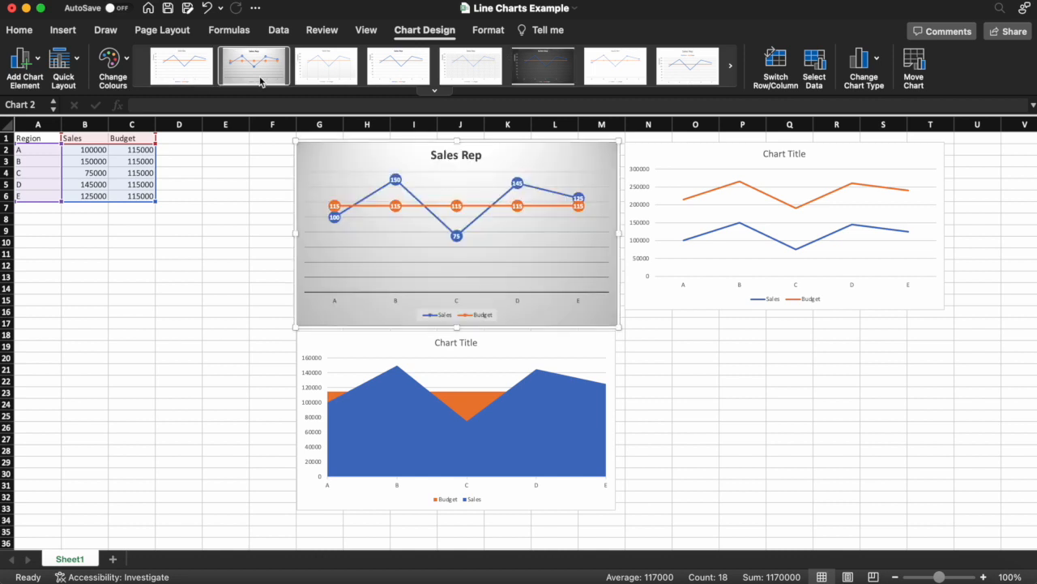
click(347, 79)
click(405, 78)
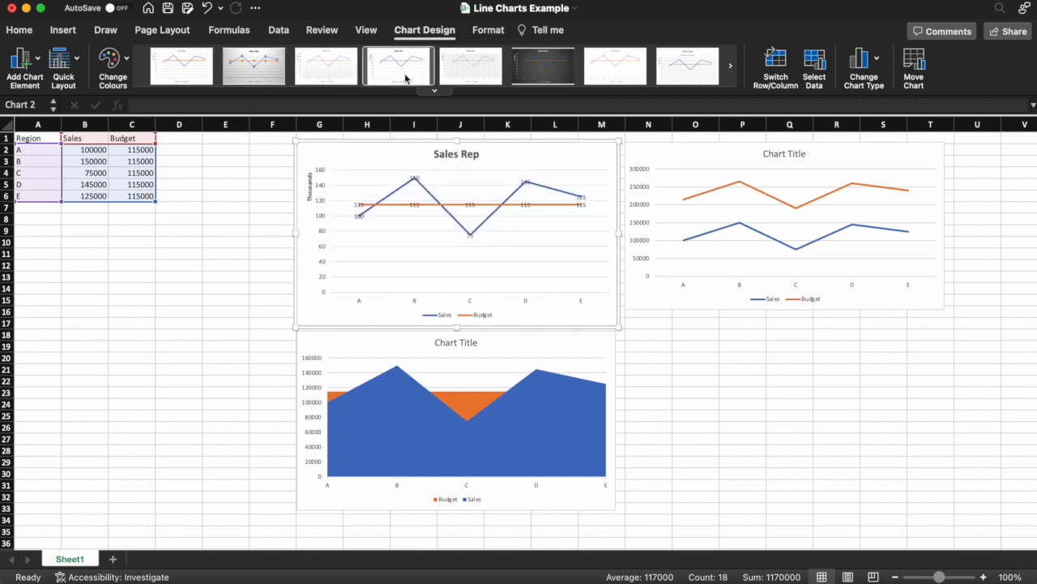
click(452, 78)
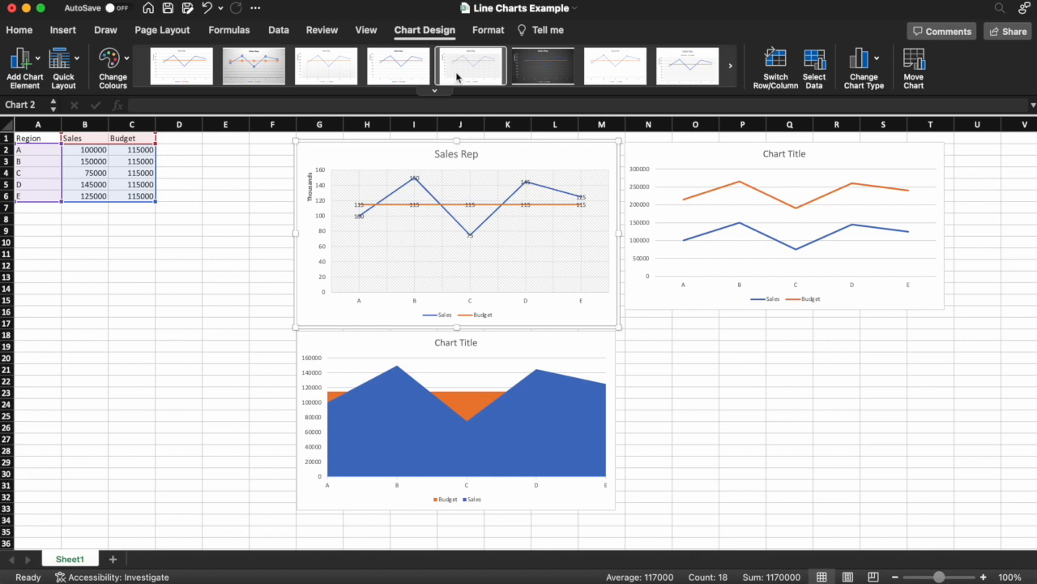
click(568, 65)
click(623, 70)
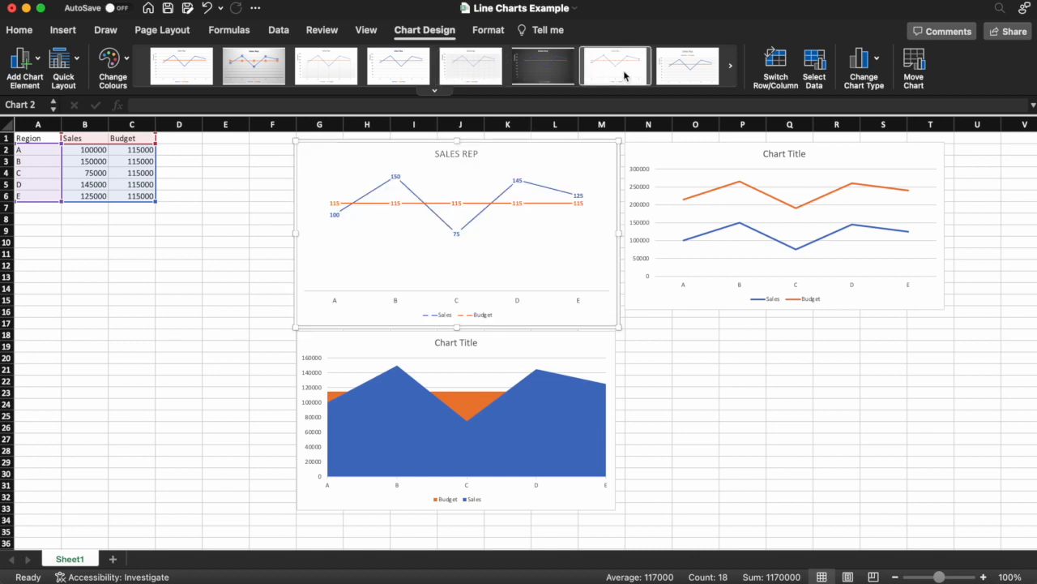